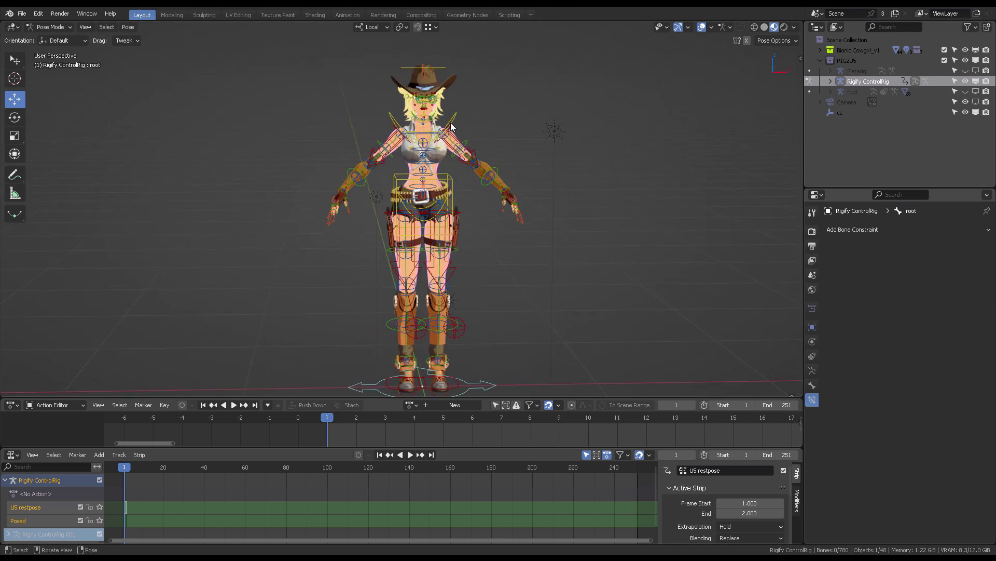
# Step: Select the chest control of the Rigify ControlRig and view the character from a slight angle
pyautogui.click(457, 123)
pyautogui.press('KP_Decimal')
pyautogui.keyDown('ctrl'); pyautogui.moveTo(548, 134); pyautogui.dragTo(567, 121, button='middle'); pyautogui.keyUp('ctrl')
pyautogui.scroll(-2, 558, 122)
pyautogui.moveTo(567, 121); pyautogui.dragTo(462, 113, button='middle')
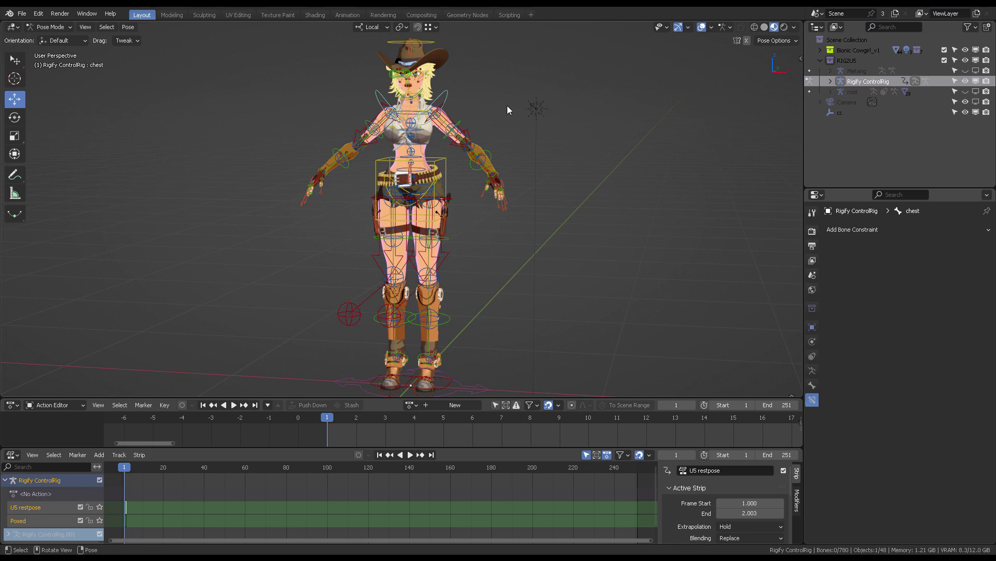
# Step: Look over the RIG2U5 collection and its Rigify ControlRig, root and Metarig armatures in the outliner
pyautogui.click(843, 62)
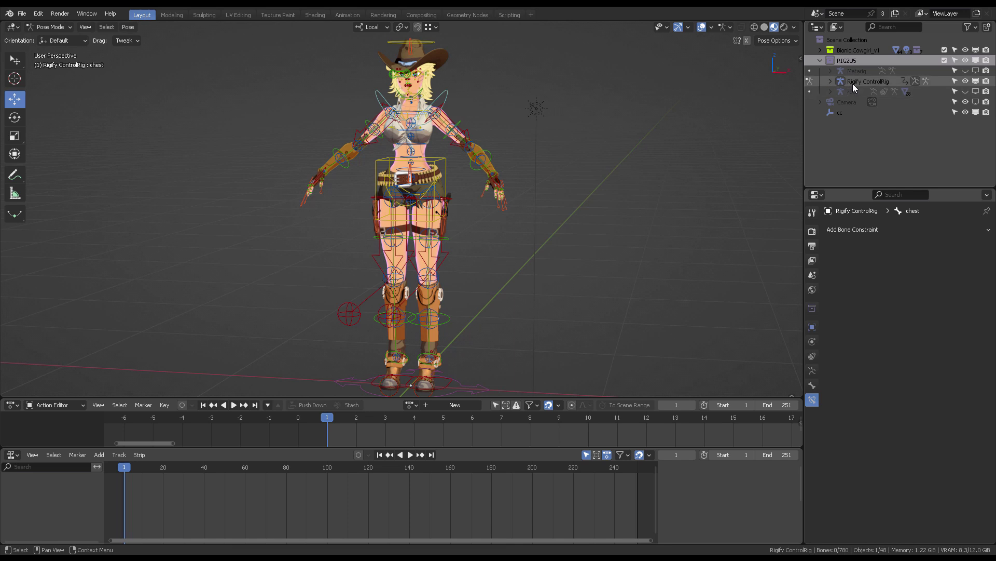
pyautogui.click(853, 84)
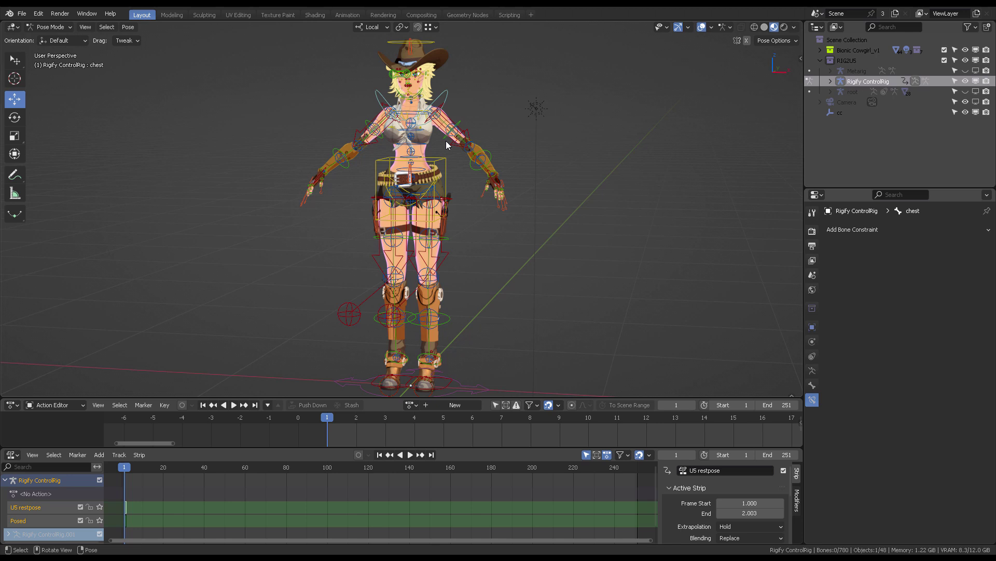
pyautogui.click(852, 93)
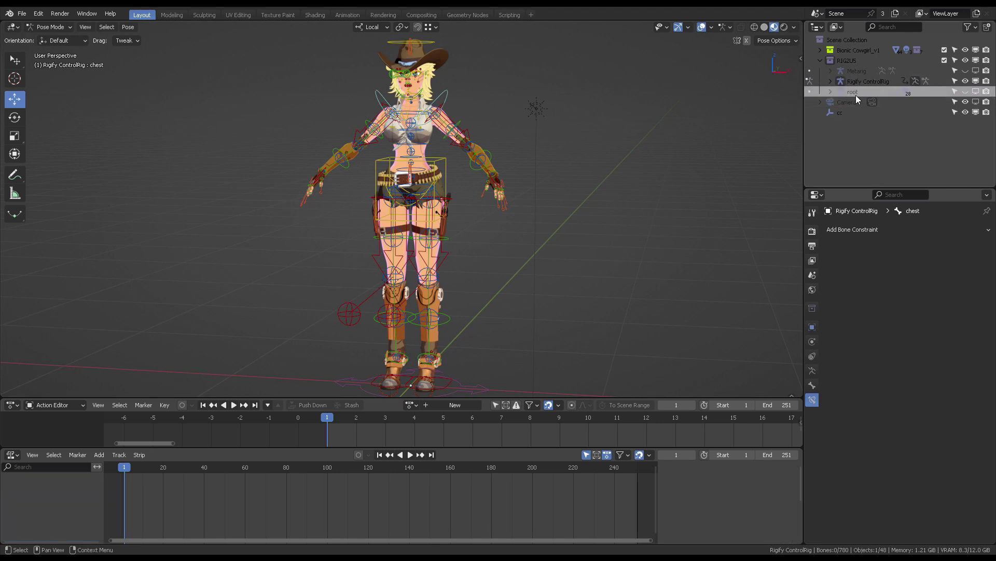
pyautogui.keyDown('shift'); pyautogui.moveTo(487, 118); pyautogui.dragTo(499, 138, button='middle'); pyautogui.keyUp('shift')
pyautogui.click(861, 71)
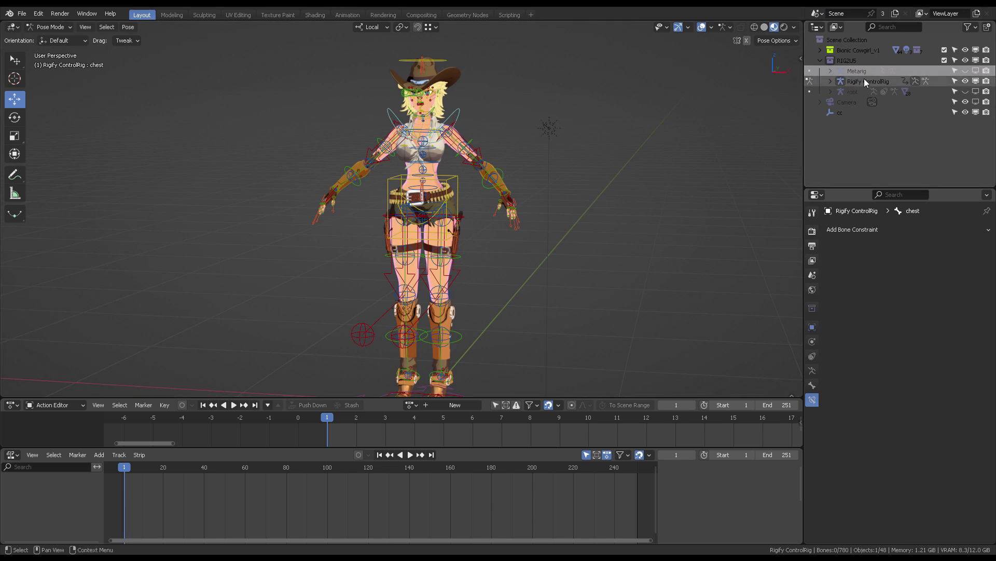
# Step: Switch the RIG2U5 rig to Weight mode and back to Animate mode
pyautogui.click(801, 58)
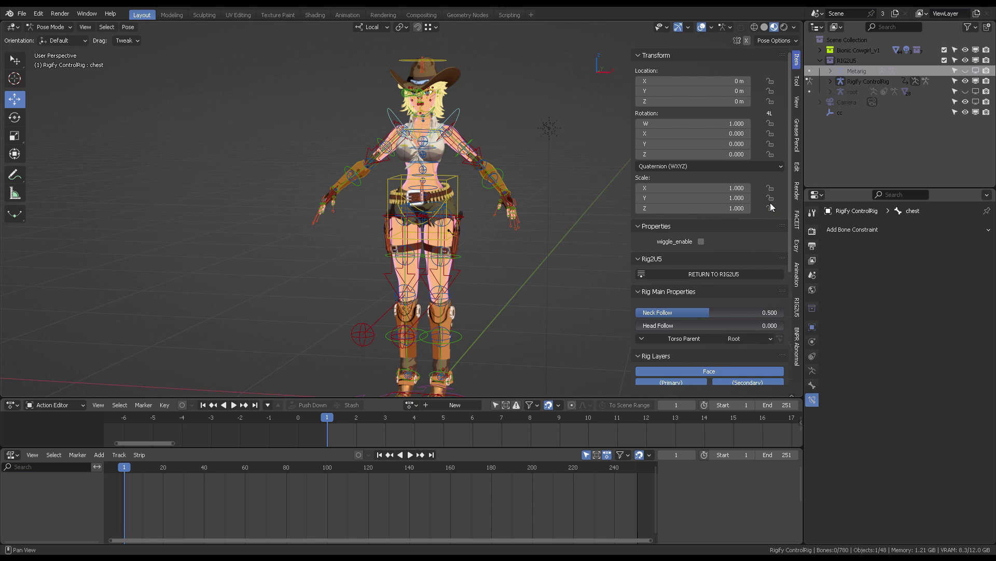
pyautogui.click(796, 311)
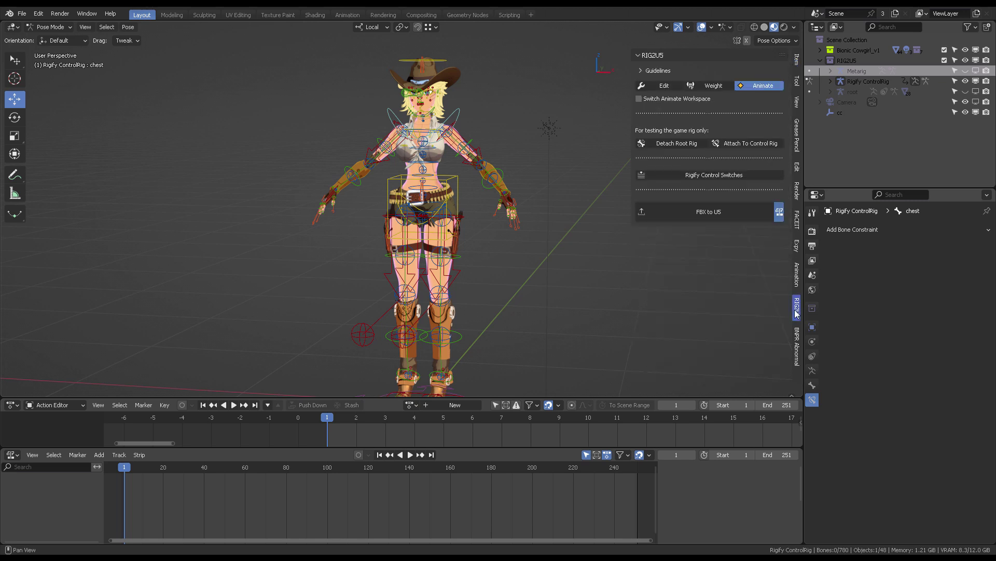
pyautogui.click(711, 86)
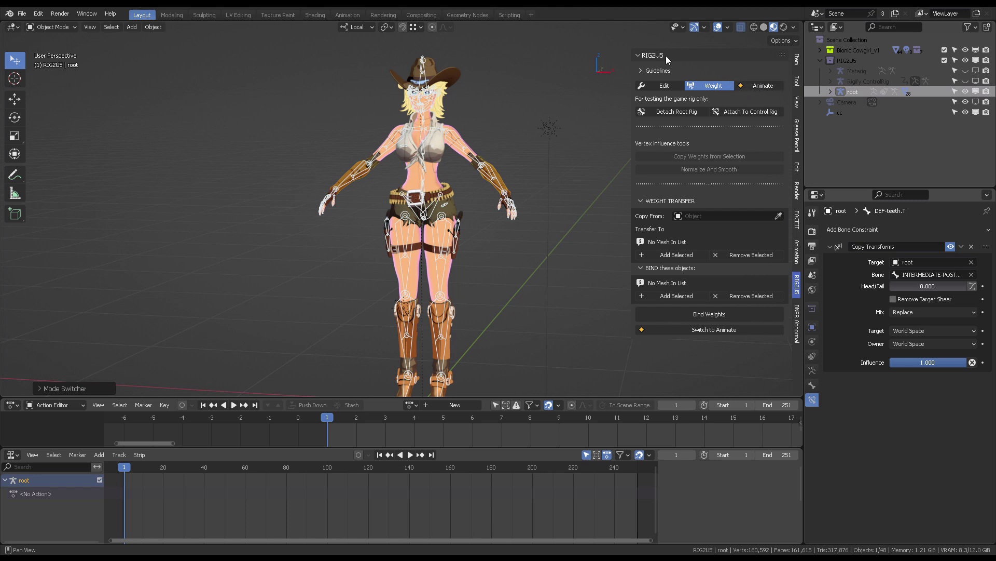
pyautogui.moveTo(742, 86)
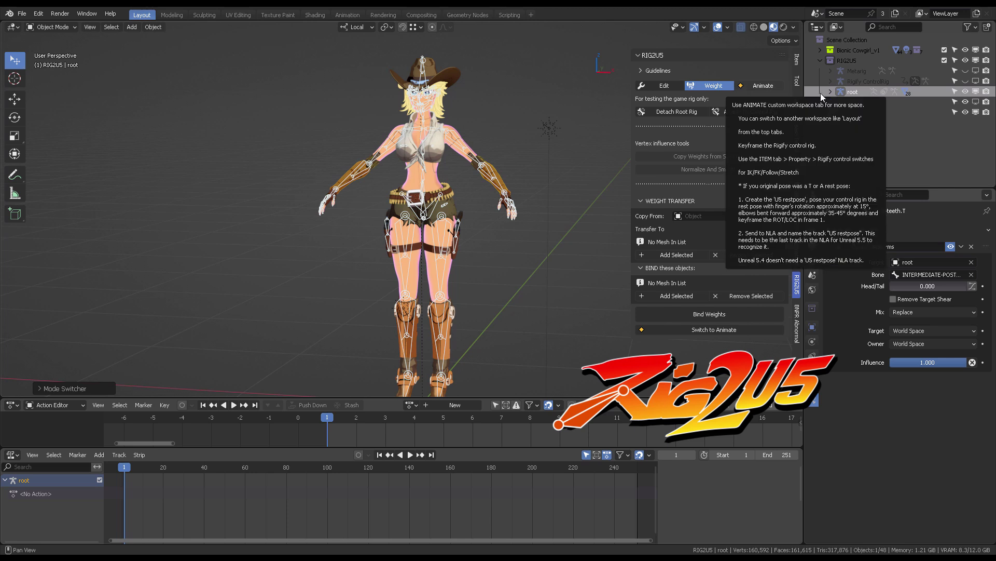
pyautogui.click(764, 86)
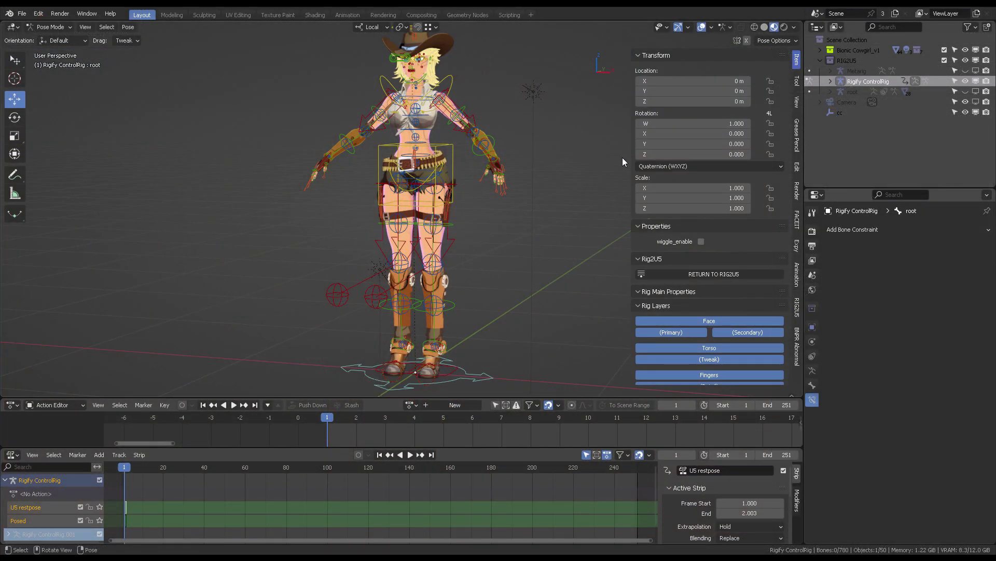
# Step: In Object Mode, preview the control rig's Outlines property with overlays hidden, turn Outlines off and show the overlays again
pyautogui.hotkey('ctrl', 'Tab')
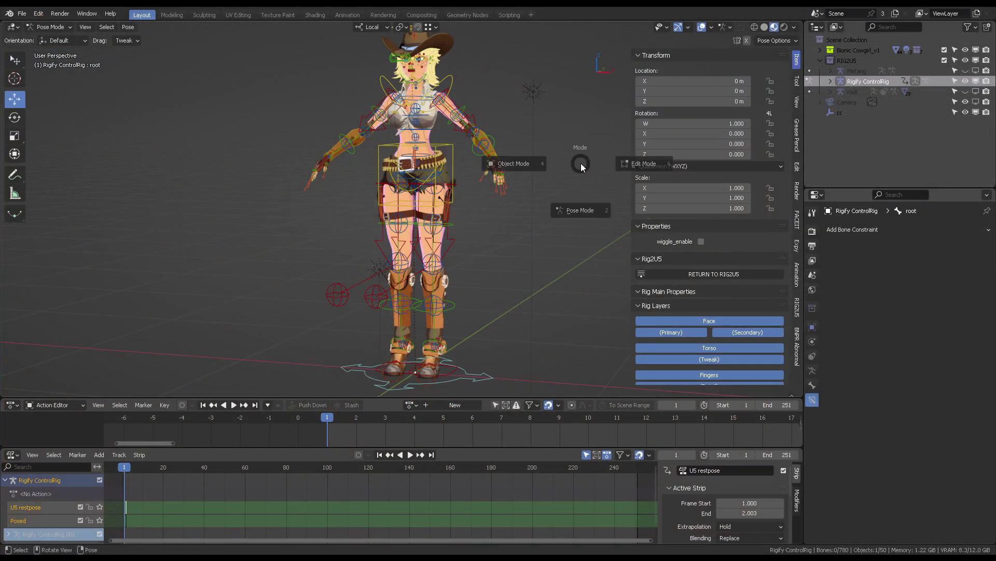
pyautogui.click(490, 163)
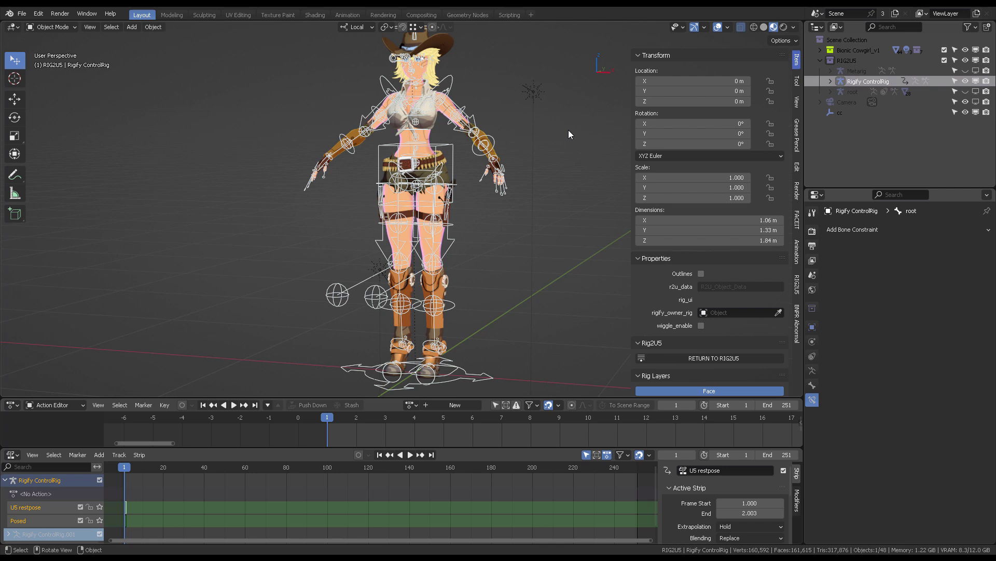
pyautogui.click(477, 376)
pyautogui.click(719, 27)
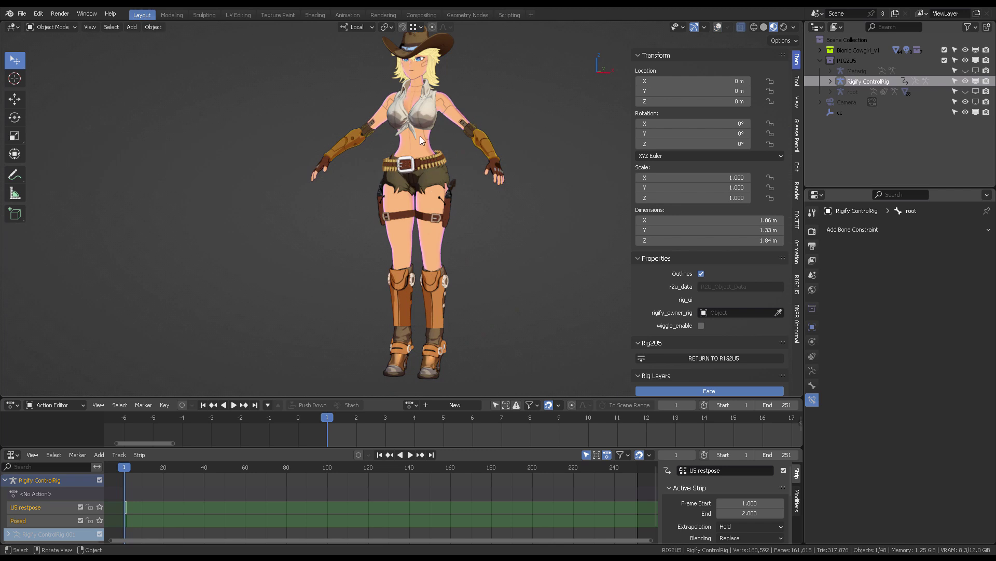
pyautogui.click(702, 276)
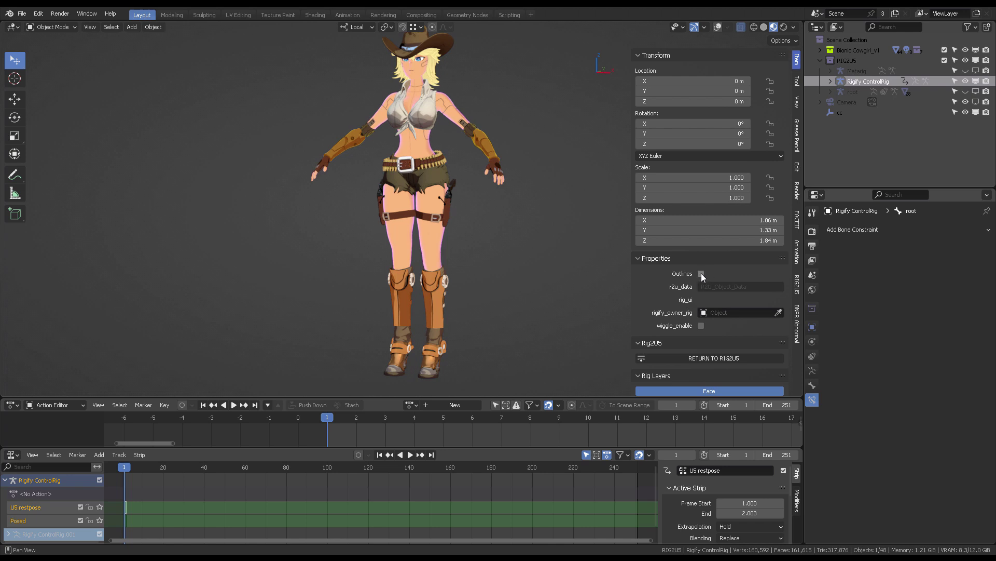
pyautogui.click(717, 29)
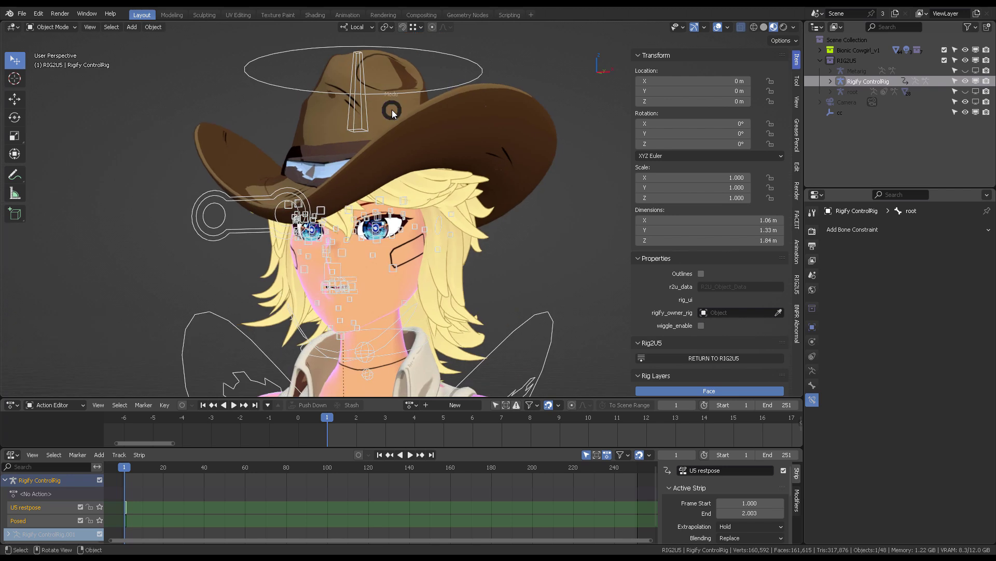
# Step: In Pose Mode with wireframe shading, select the hatbone inside the cowboy hat and try moving it
pyautogui.hotkey('ctrl', 'Tab')
pyautogui.click(392, 170)
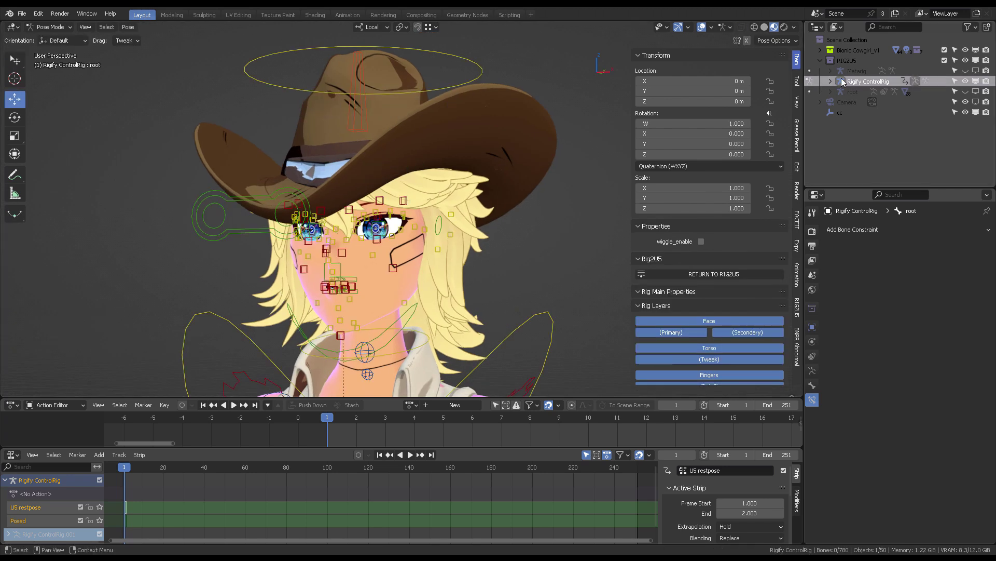
pyautogui.click(359, 107)
pyautogui.keyDown('shift'); pyautogui.moveTo(375, 108); pyautogui.dragTo(387, 137, button='middle'); pyautogui.keyUp('shift')
pyautogui.click(755, 27)
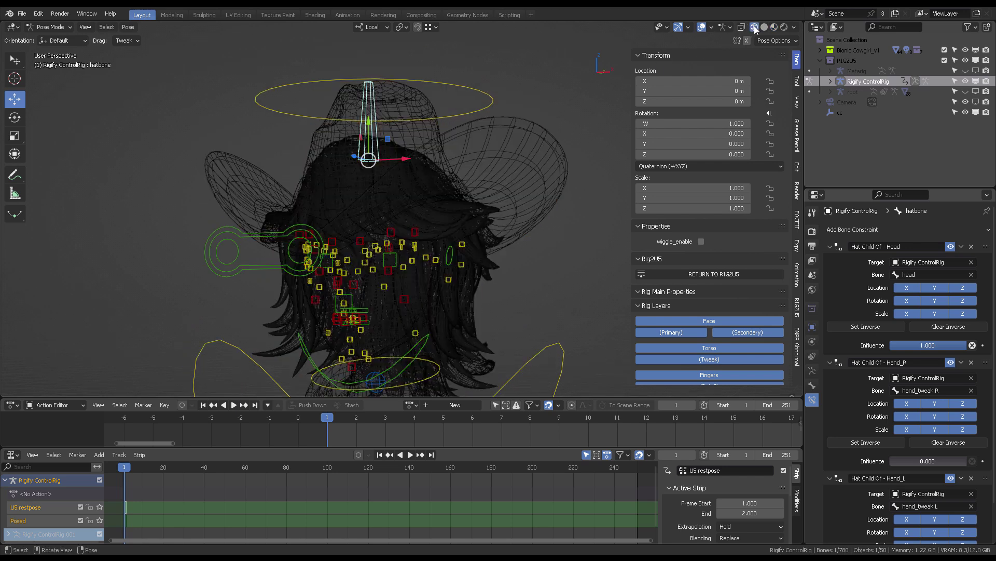
pyautogui.moveTo(368, 124); pyautogui.dragTo(398, 74)
pyautogui.press('Escape')
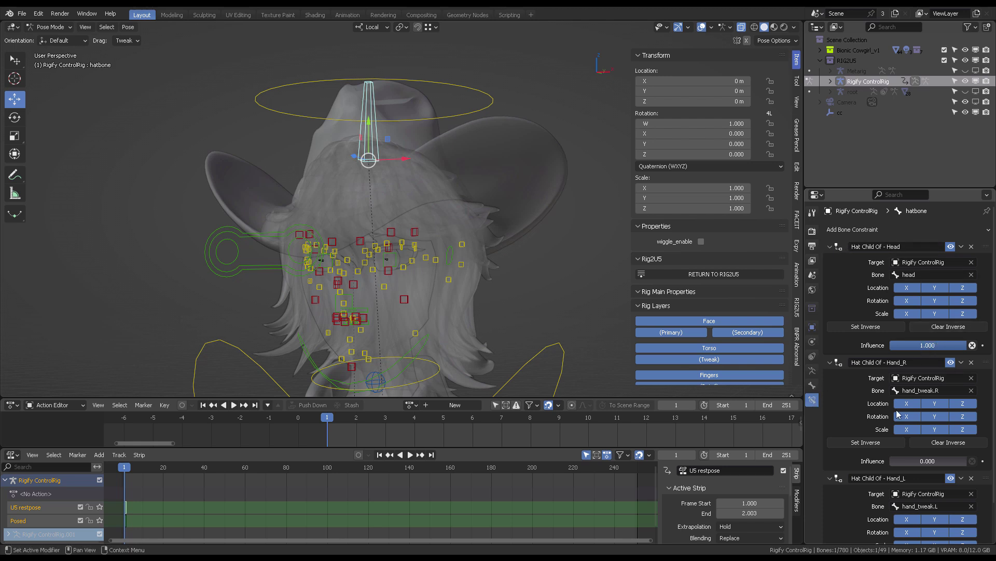
# Step: Examine the hatbone's Hat Child Of constraints for the head, right hand and left hand
pyautogui.scroll(-3, 504, 263)
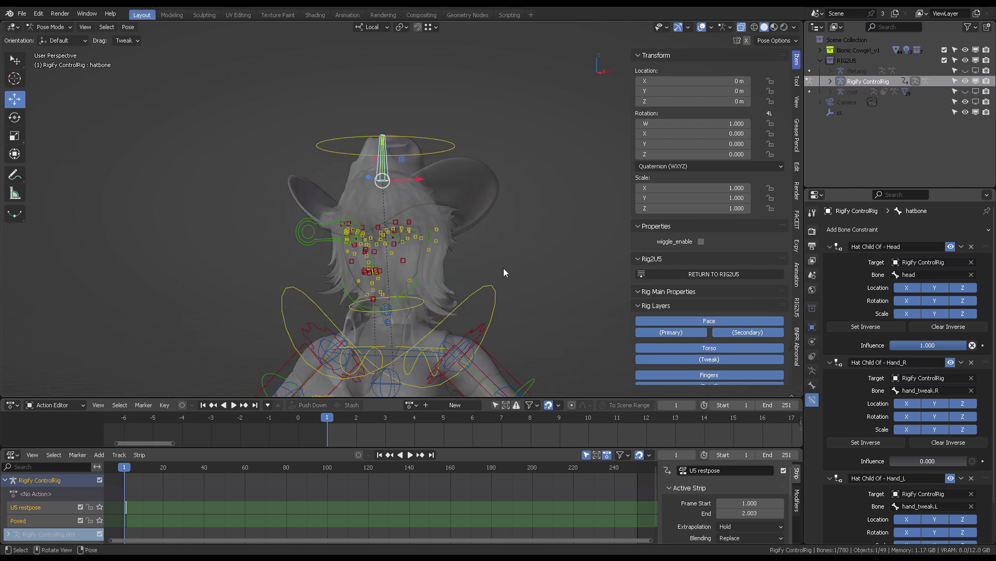
pyautogui.keyDown('shift'); pyautogui.moveTo(504, 268); pyautogui.dragTo(509, 179, button='middle'); pyautogui.keyUp('shift')
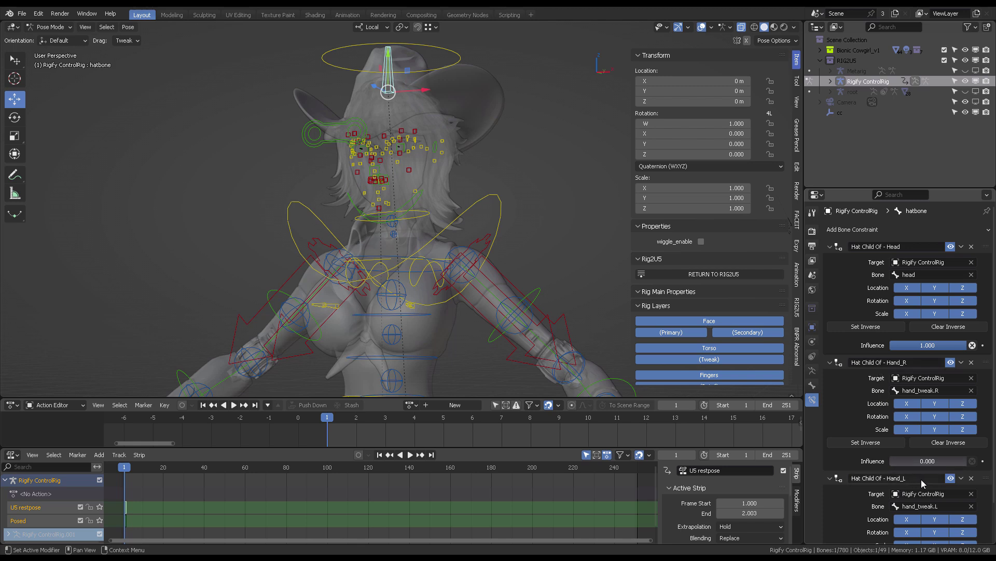
pyautogui.scroll(-2, 923, 410)
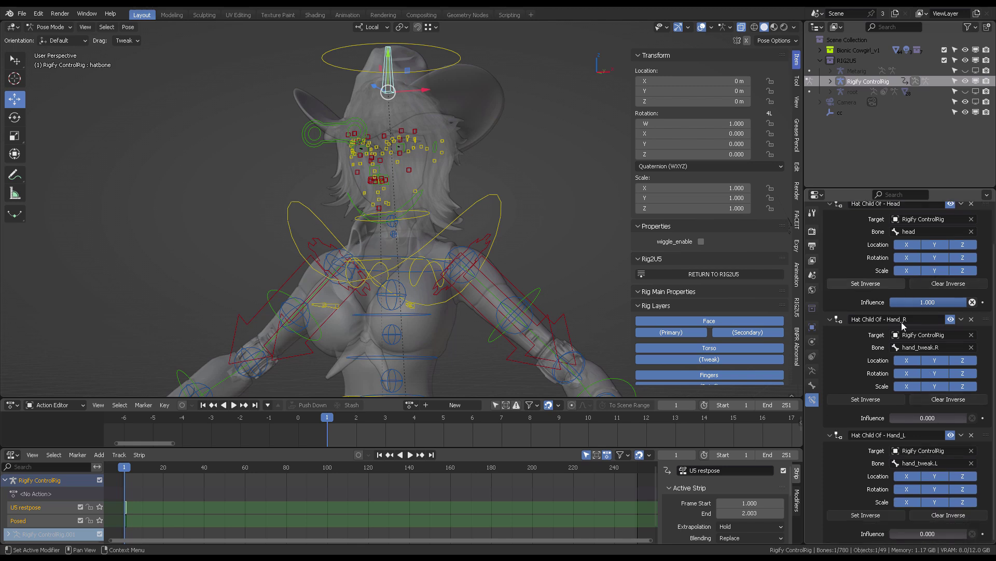
pyautogui.scroll(2, 908, 329)
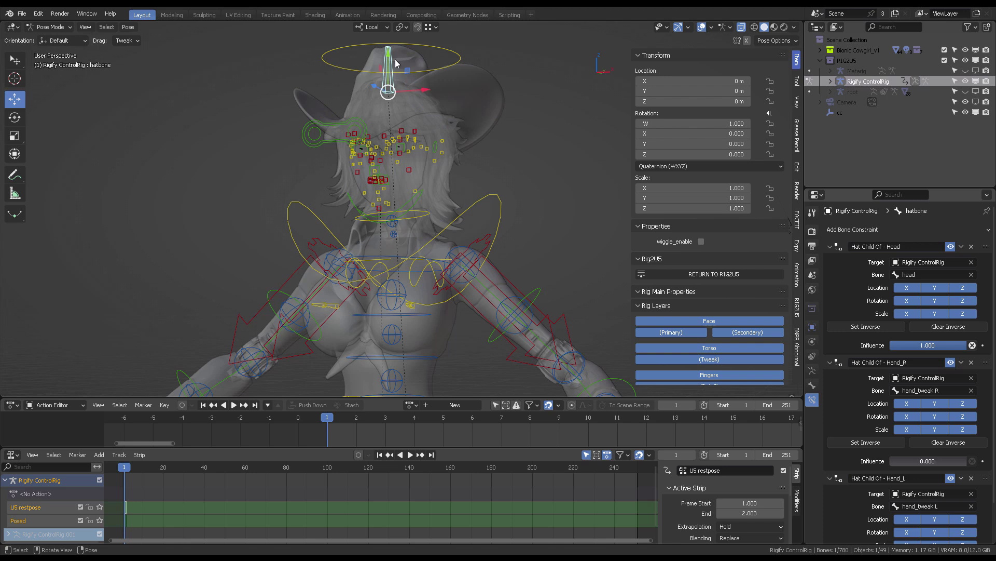
pyautogui.scroll(-3, 503, 195)
pyautogui.keyDown('shift'); pyautogui.moveTo(519, 175); pyautogui.dragTo(625, 54, button='middle'); pyautogui.keyUp('shift')
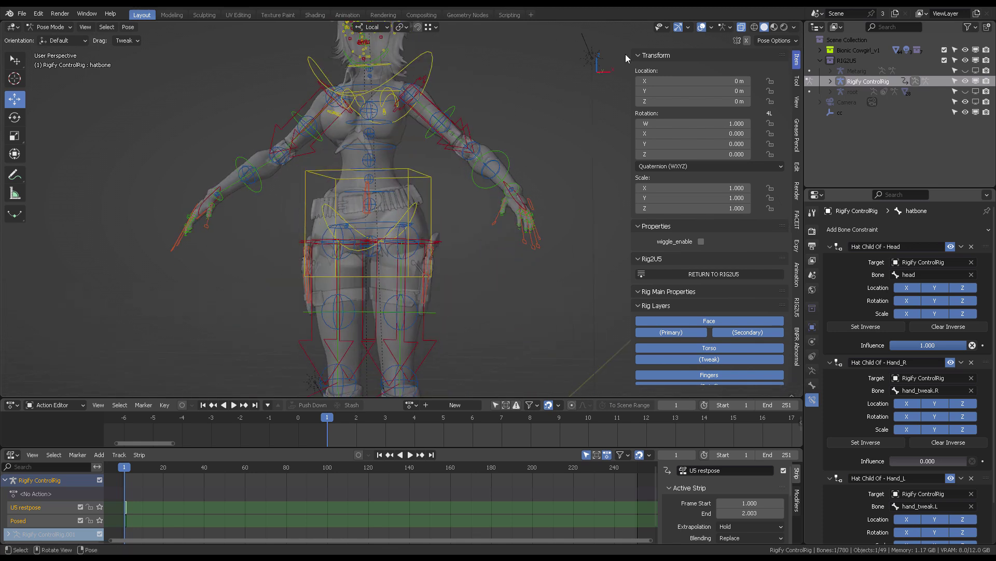
# Step: Display the character in material preview shading and select the Gun_001_L bone at the left thigh holster
pyautogui.click(774, 27)
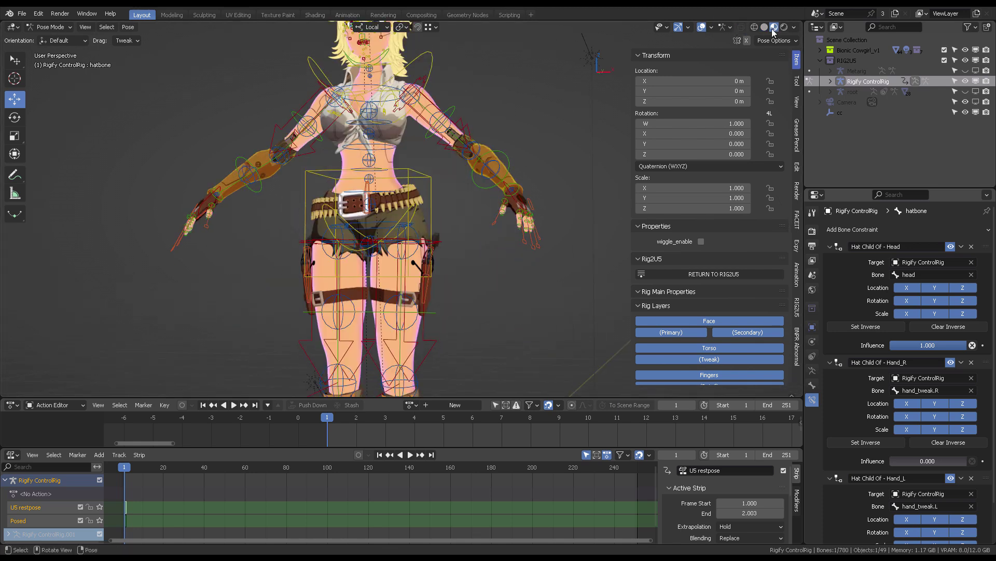
pyautogui.moveTo(489, 217)
pyautogui.keyDown('ctrl'); pyautogui.mouseDown(button='middle')
pyautogui.moveTo(470, 208)
pyautogui.moveTo(470, 178)
pyautogui.moveTo(518, 197)
pyautogui.mouseUp(button='middle'); pyautogui.keyUp('ctrl')
pyautogui.click(409, 227)
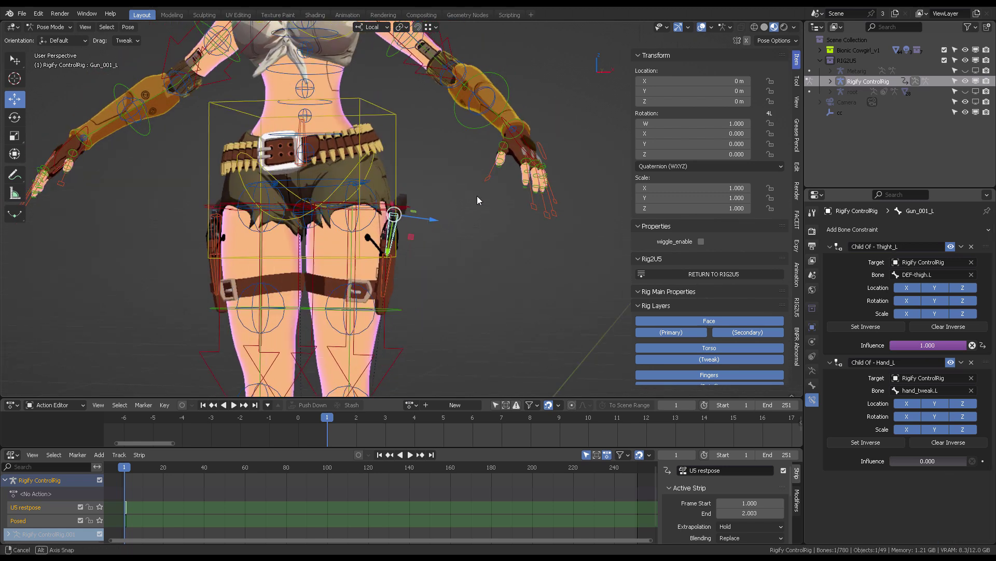
pyautogui.scroll(3, 423, 223)
pyautogui.scroll(-2, 422, 223)
pyautogui.scroll(-4, 410, 210)
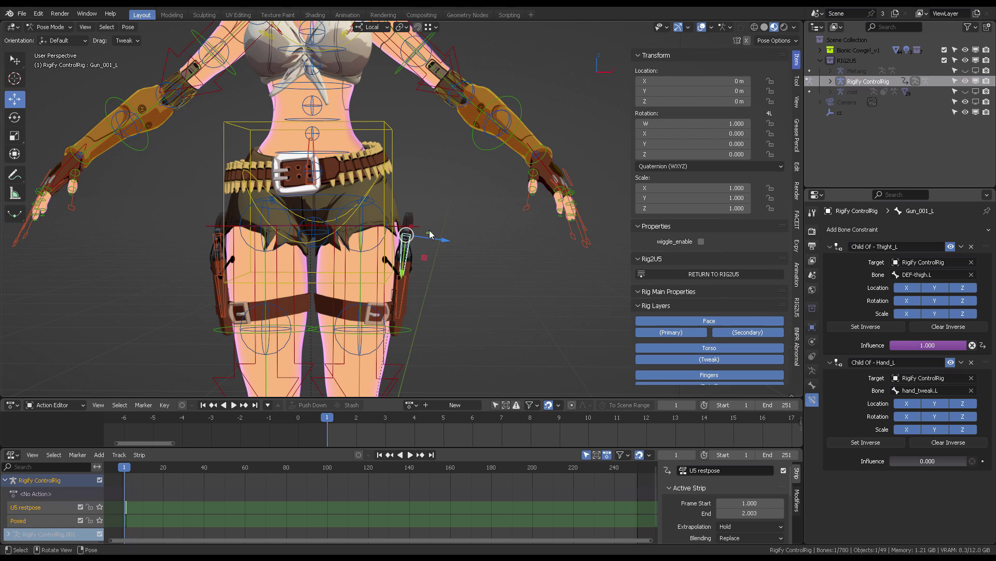
# Step: Test the left gun's Child Of - Hand_L constraint by setting its influence to 1.000 and back to 0.000
pyautogui.moveTo(899, 461); pyautogui.dragTo(968, 460)
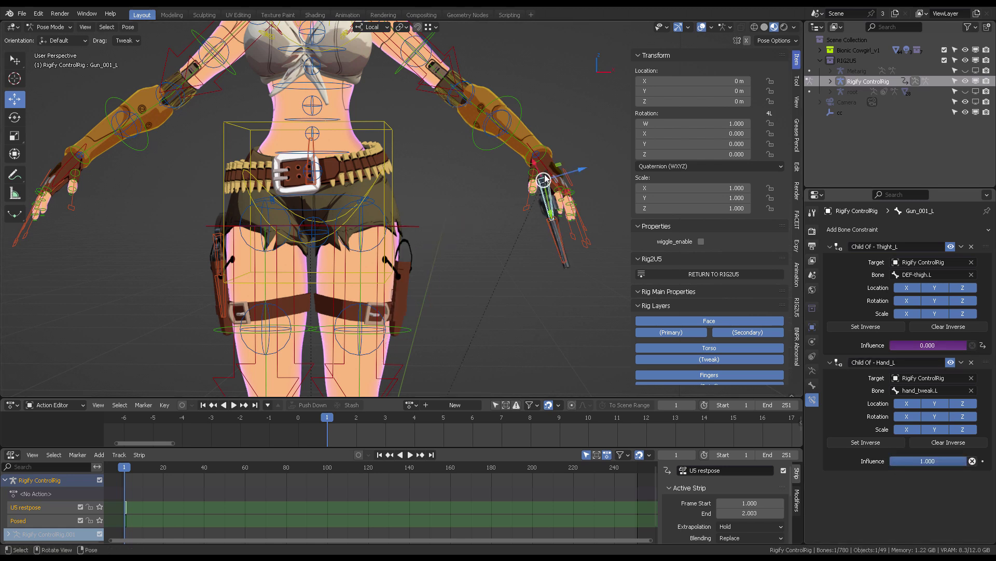
pyautogui.moveTo(948, 461); pyautogui.dragTo(891, 461)
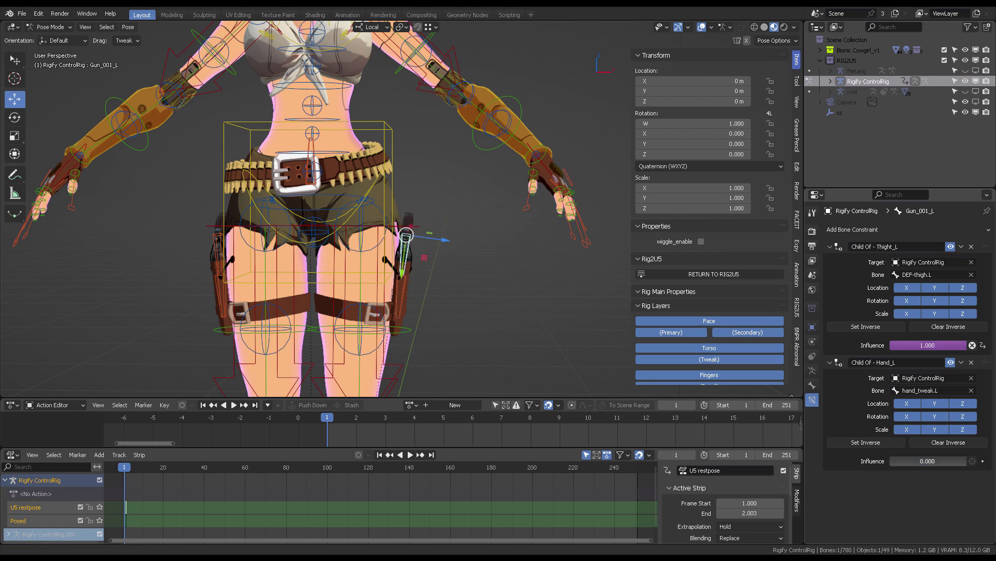
# Step: Set IK-FK (hand.L) to 0.000 and move the hand_ik.L control toward the left thigh holster
pyautogui.click(544, 167)
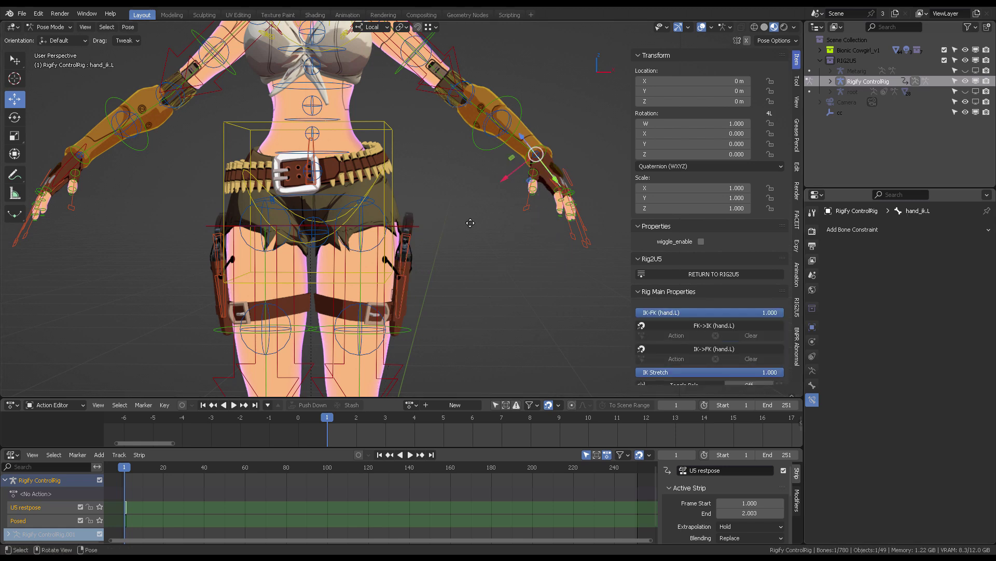
pyautogui.press('g')
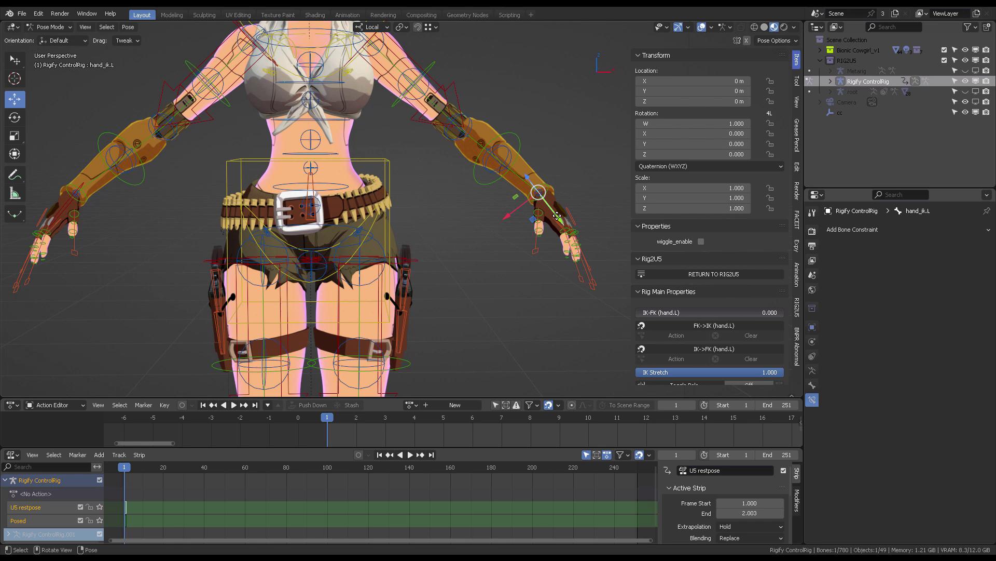
pyautogui.press('g')
pyautogui.click(468, 242)
pyautogui.moveTo(468, 242); pyautogui.dragTo(338, 234, button='middle')
pyautogui.moveTo(283, 203); pyautogui.dragTo(385, 226)
# Step: Rotate the hand_ik.L control and move it beside the holstered gun, at about X -0.248, Y 0.140, Z -0.057 m
pyautogui.moveTo(385, 226); pyautogui.dragTo(486, 228, button='middle')
pyautogui.scroll(3, 394, 218)
pyautogui.click(14, 117)
pyautogui.moveTo(394, 192); pyautogui.dragTo(415, 171)
pyautogui.moveTo(415, 171); pyautogui.dragTo(410, 277, button='middle')
pyautogui.press('g')
pyautogui.click(452, 164)
# Step: Attach the Gun_001_L bone to the left hand by setting its Child Of - Hand_L influence to 1.000
pyautogui.click(413, 274)
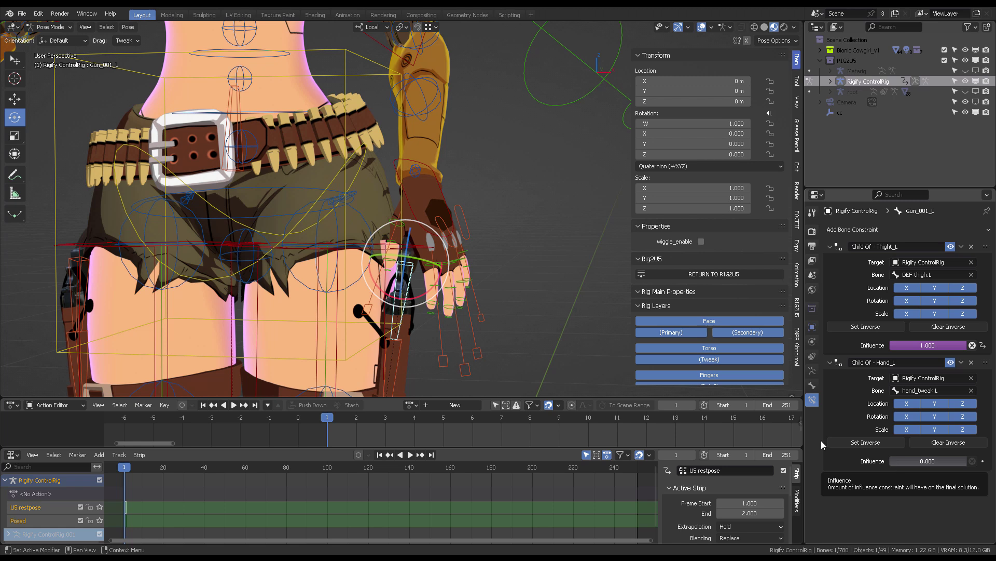
pyautogui.moveTo(899, 460); pyautogui.dragTo(966, 460)
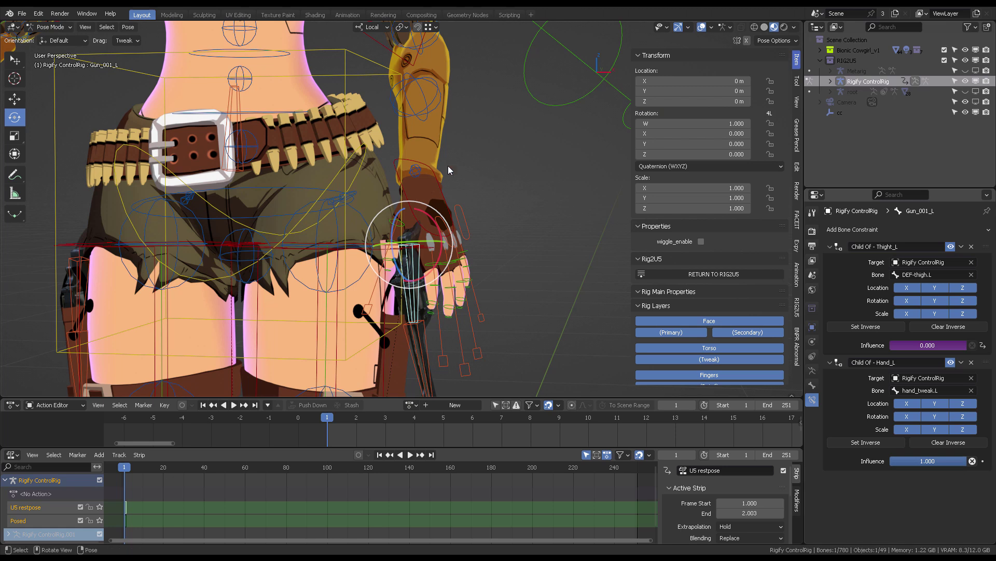
# Step: Draw the gun from the holster by moving hand_ik.L to about X -0.154, Y 0.154, Z 0.063 m
pyautogui.moveTo(451, 171); pyautogui.dragTo(442, 193, button='middle')
pyautogui.click(442, 193)
pyautogui.scroll(-4, 468, 187)
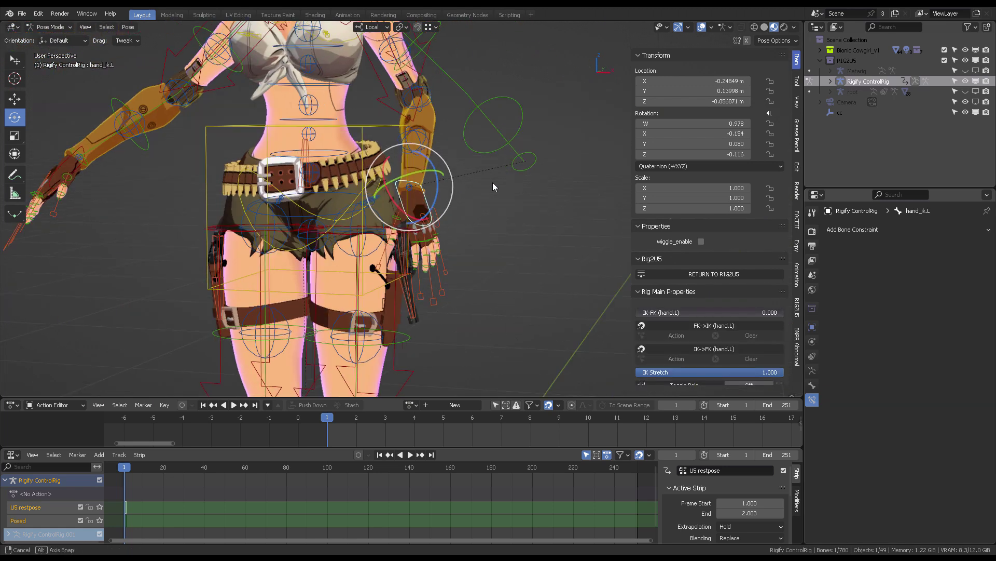
pyautogui.press('g')
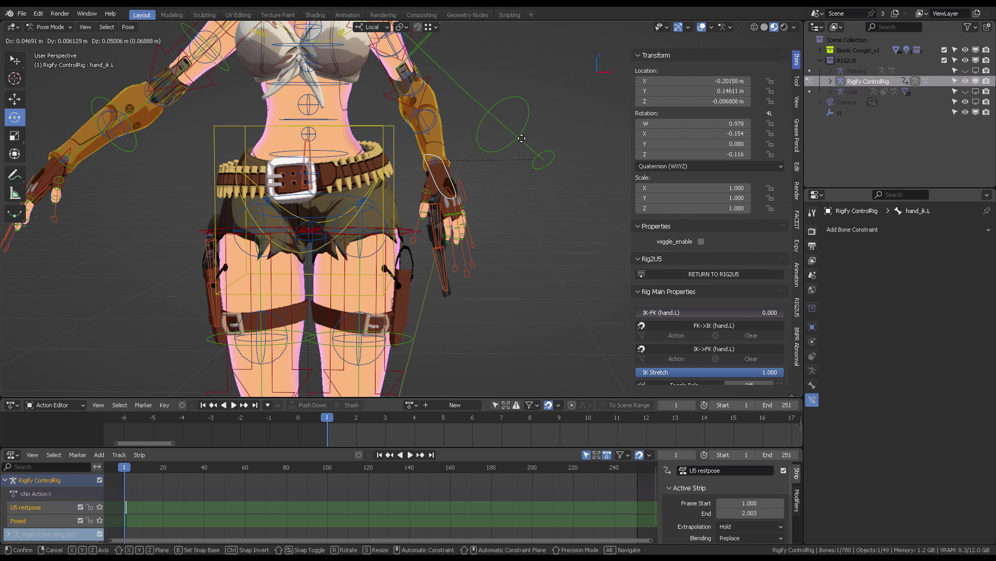
pyautogui.click(644, 78)
pyautogui.moveTo(521, 147); pyautogui.dragTo(399, 154, button='middle')
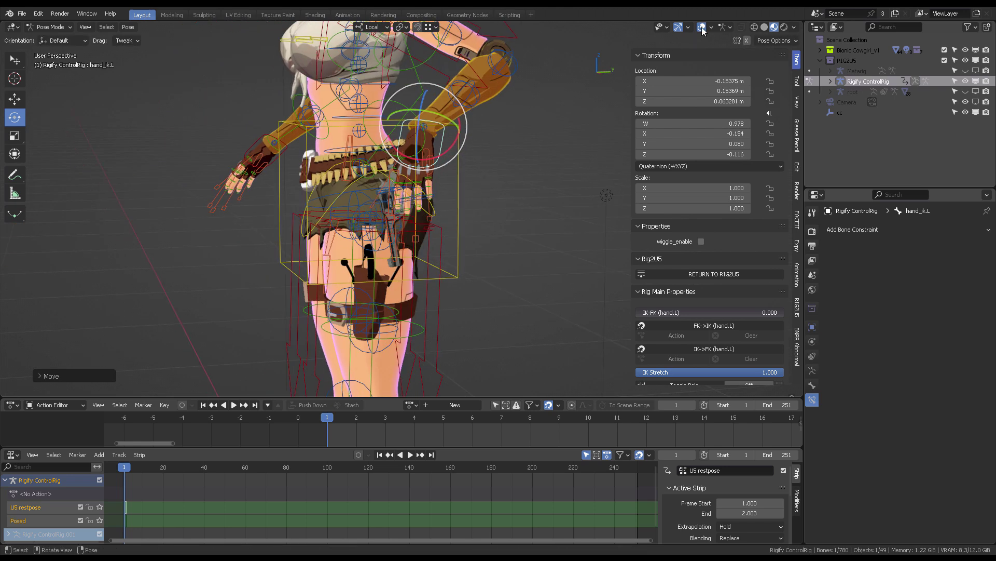
# Step: Temporarily hide the viewport overlays and examine the left hand holding the gun from the front
pyautogui.click(701, 27)
pyautogui.moveTo(480, 121); pyautogui.dragTo(434, 117, button='middle')
pyautogui.moveTo(437, 120); pyautogui.dragTo(449, 173)
pyautogui.hotkey('ctrl', 'z')
pyautogui.moveTo(482, 175); pyautogui.dragTo(566, 156, button='middle')
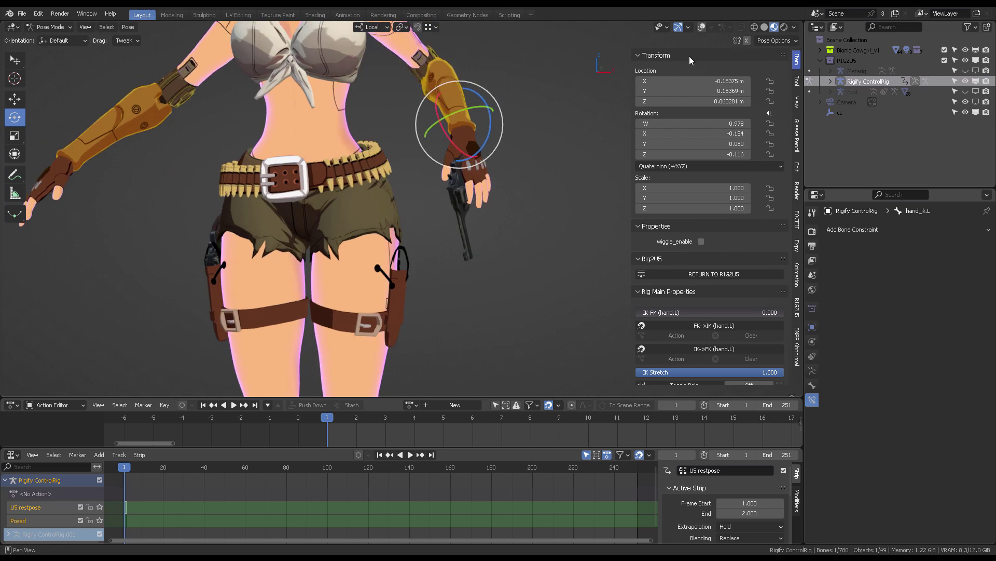
pyautogui.hotkey('shift', 'alt', 'z')
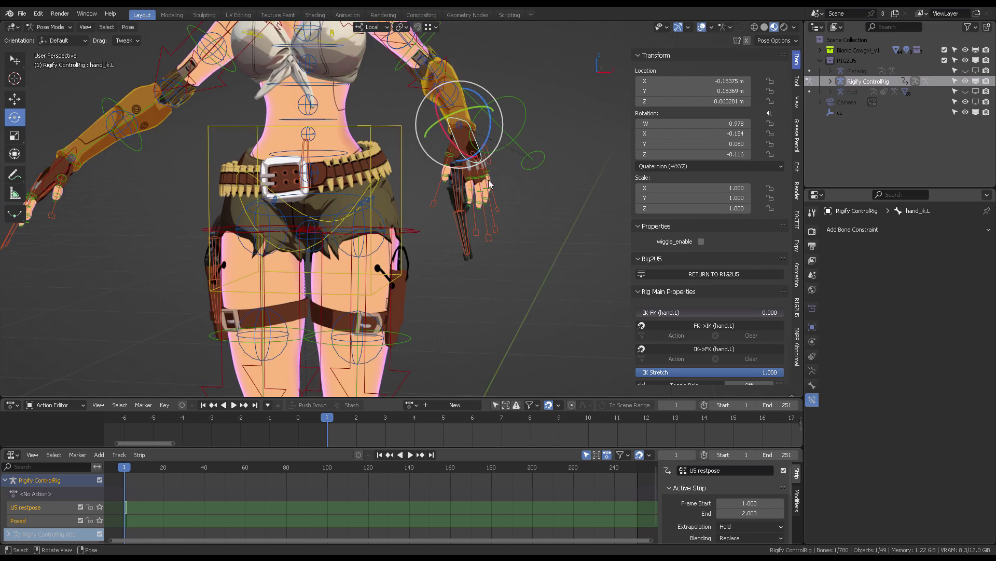
# Step: Return the gun to the left thigh holster by moving hand_ik.L back there and setting Gun_001_L's Child Of - Hand_L influence to 0.000
pyautogui.click(454, 192)
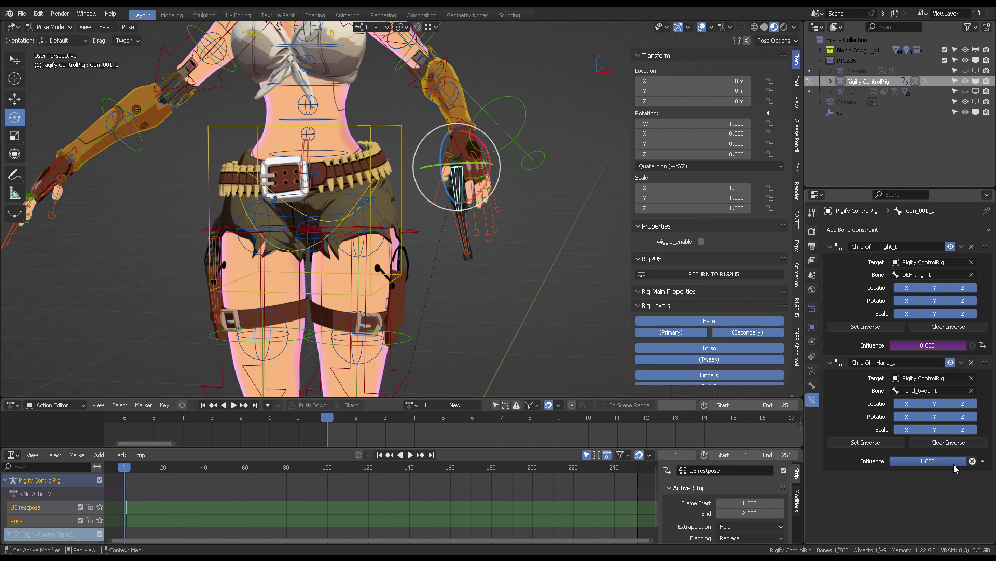
pyautogui.click(457, 148)
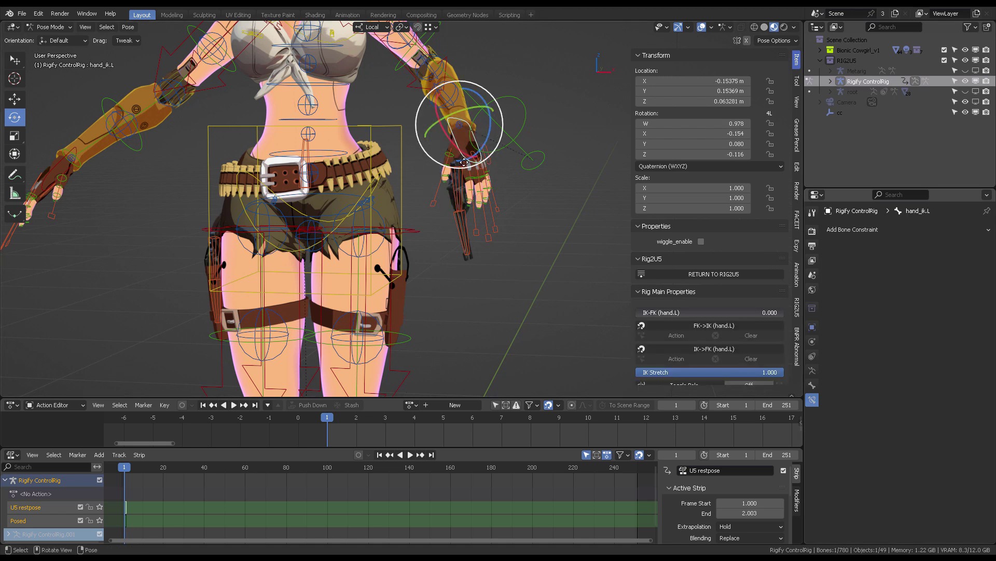
pyautogui.press('g')
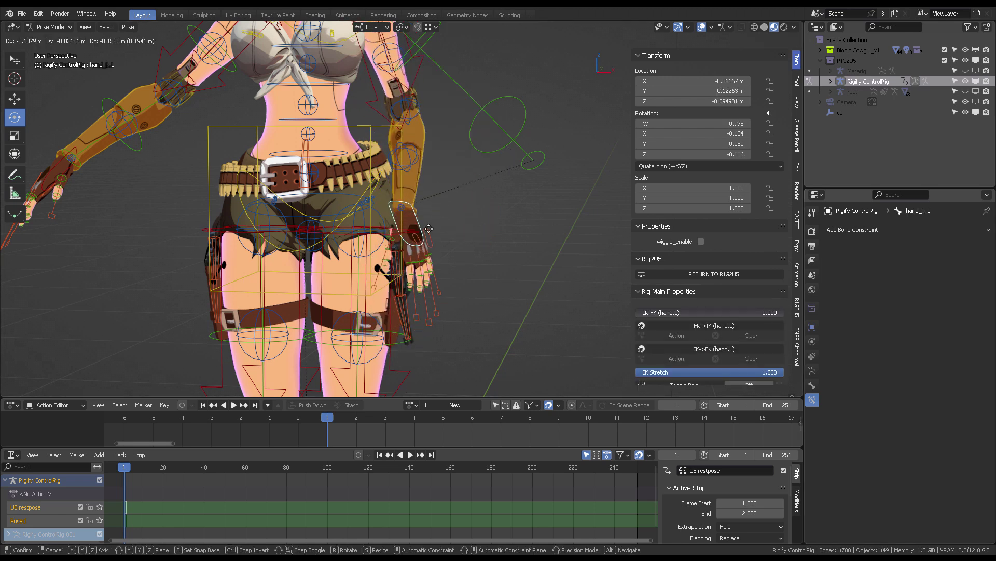
pyautogui.click(409, 266)
pyautogui.click(409, 261)
pyautogui.moveTo(960, 462); pyautogui.dragTo(891, 461)
# Step: Move the hand_ik.L control away from the holstered gun to about X -0.011, Y 0.182, Z 0.091 m
pyautogui.click(419, 198)
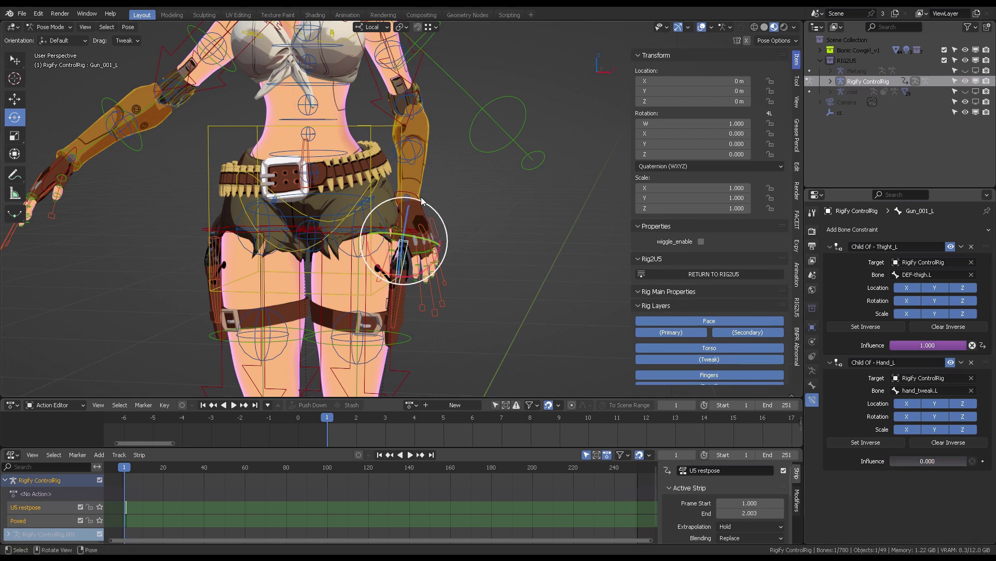
pyautogui.press('g')
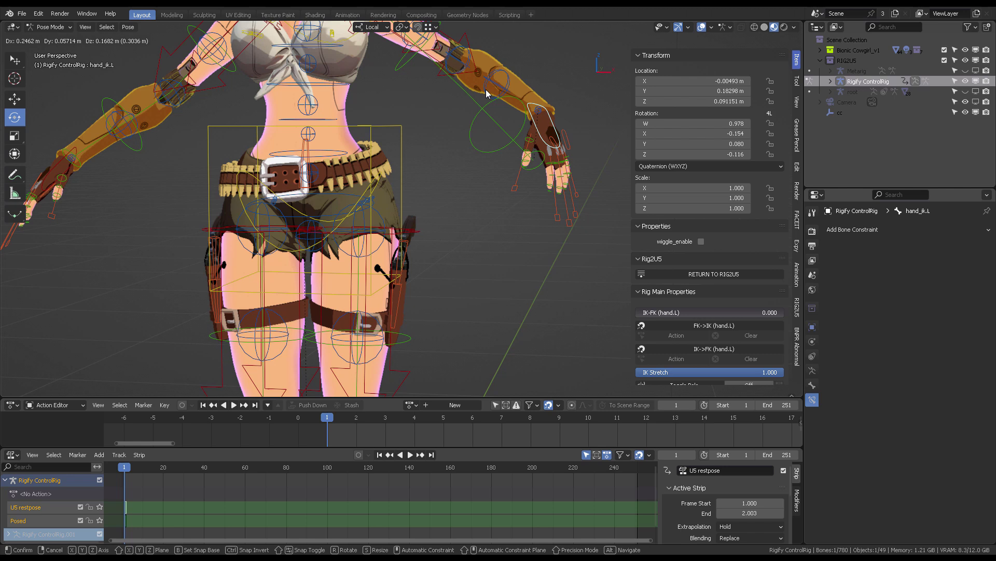
pyautogui.click(484, 92)
# Step: Try lifting the left leg with the foot_ik.L control so that the knee bends
pyautogui.keyDown('shift'); pyautogui.moveTo(484, 93); pyautogui.dragTo(455, 251, button='middle'); pyautogui.keyUp('shift')
pyautogui.keyDown('shift'); pyautogui.moveTo(478, 170); pyautogui.dragTo(503, 248, button='middle'); pyautogui.keyUp('shift')
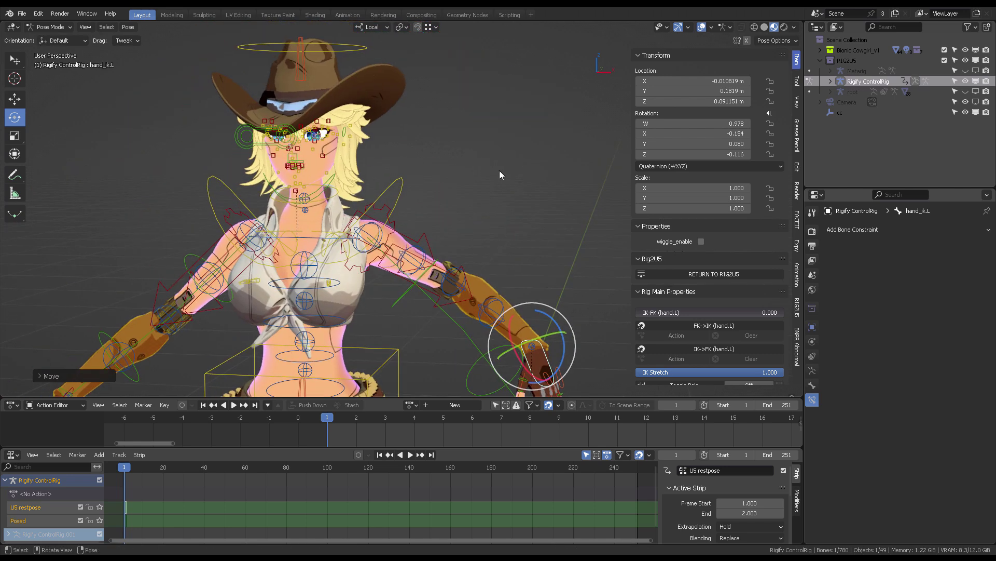
pyautogui.moveTo(417, 116); pyautogui.dragTo(493, 143, button='middle')
pyautogui.scroll(-3, 493, 141)
pyautogui.moveTo(491, 180); pyautogui.dragTo(475, 192, button='middle')
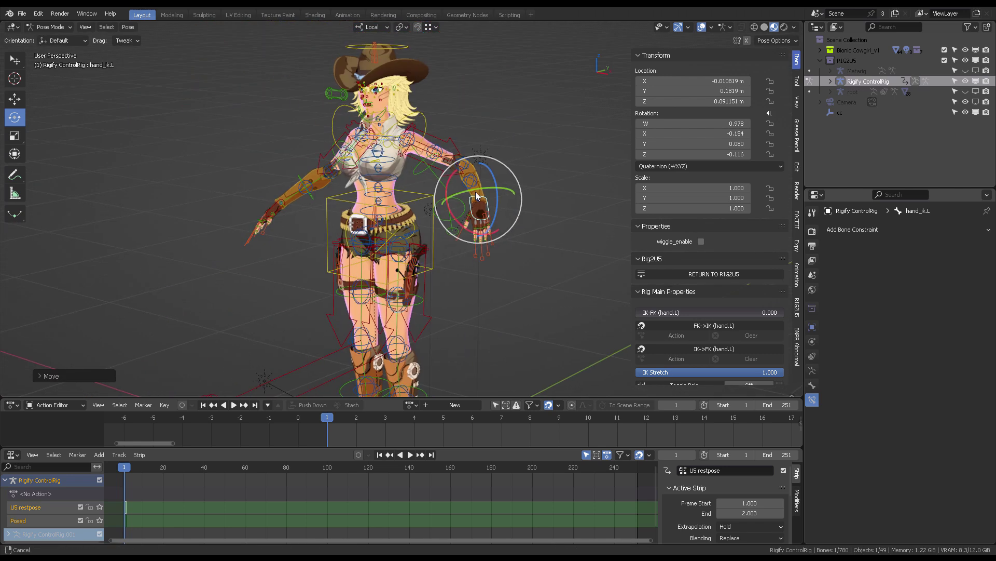
pyautogui.keyDown('shift'); pyautogui.moveTo(465, 275); pyautogui.dragTo(454, 179, button='middle'); pyautogui.keyUp('shift')
pyautogui.keyDown('shift'); pyautogui.moveTo(459, 213); pyautogui.dragTo(444, 166, button='middle'); pyautogui.keyUp('shift')
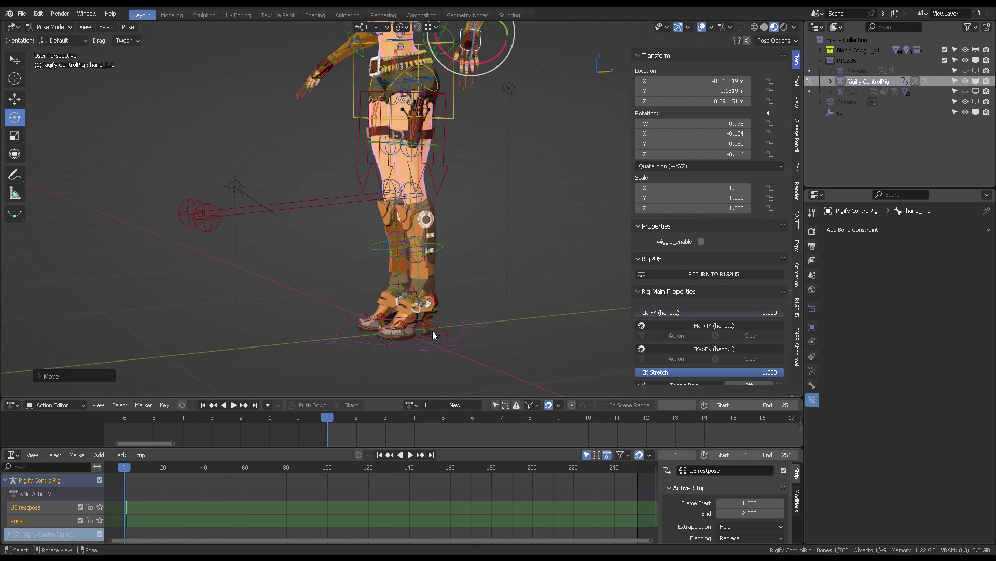
pyautogui.click(433, 335)
pyautogui.press('g')
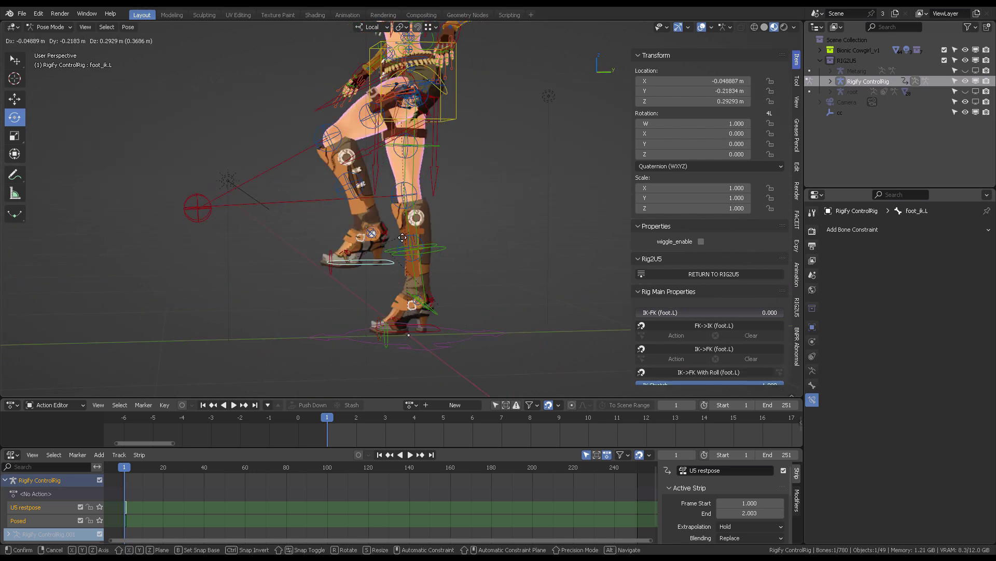
pyautogui.press('Escape')
# Step: Try moving the eyes control in front of the face to redirect the character's gaze
pyautogui.moveTo(403, 237); pyautogui.dragTo(482, 198, button='middle')
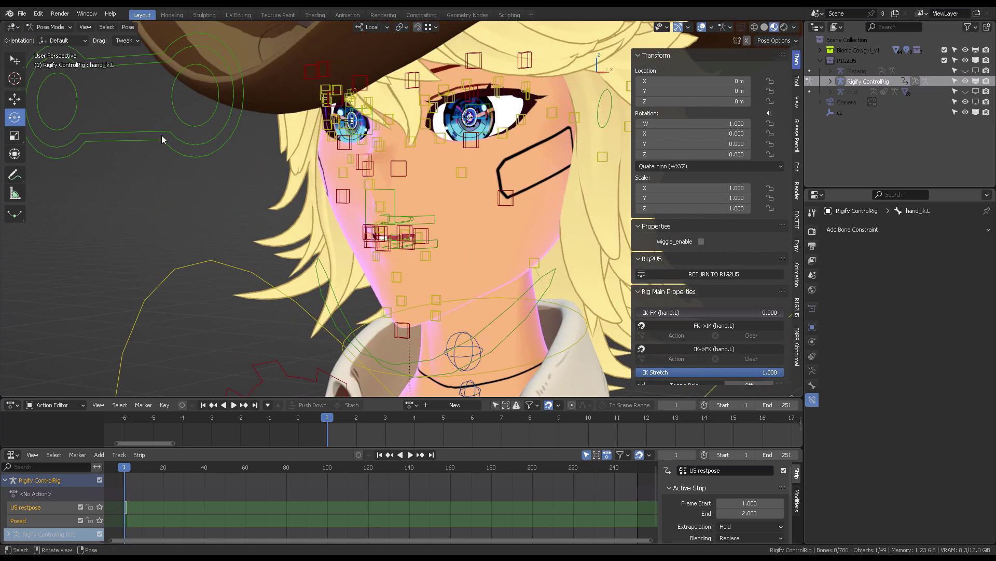
pyautogui.click(161, 135)
pyautogui.press('g')
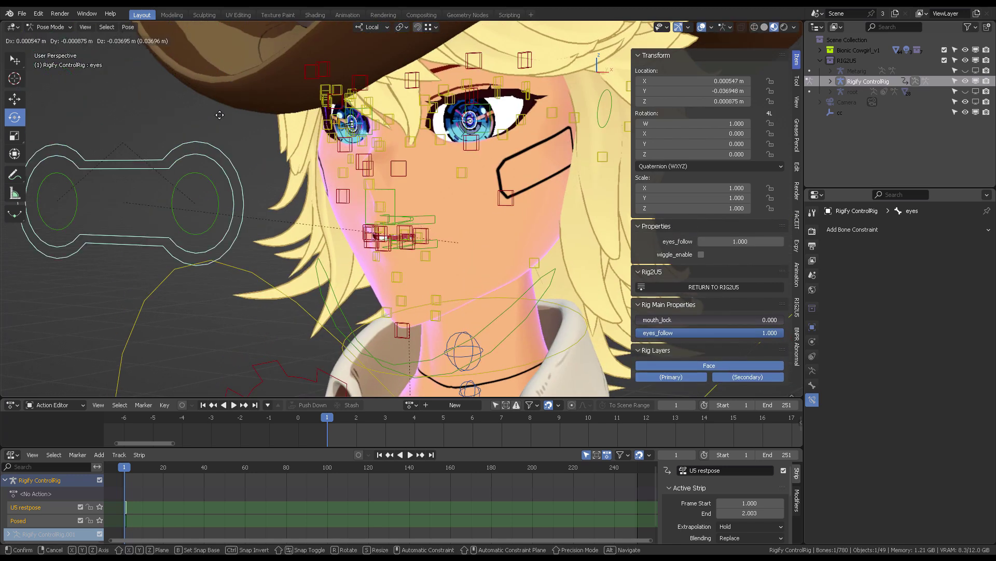
pyautogui.rightClick(149, 155)
pyautogui.scroll(-1, 403, 228)
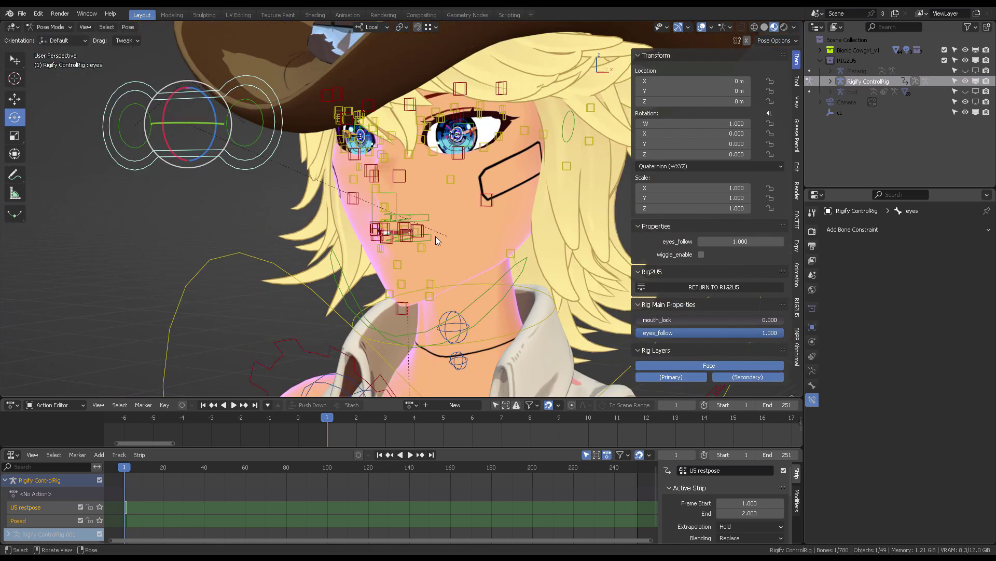
# Step: Try rotating the jaw_master control from a side view of the head and undo the rotation
pyautogui.moveTo(435, 236); pyautogui.dragTo(385, 102, button='middle')
pyautogui.click(428, 226)
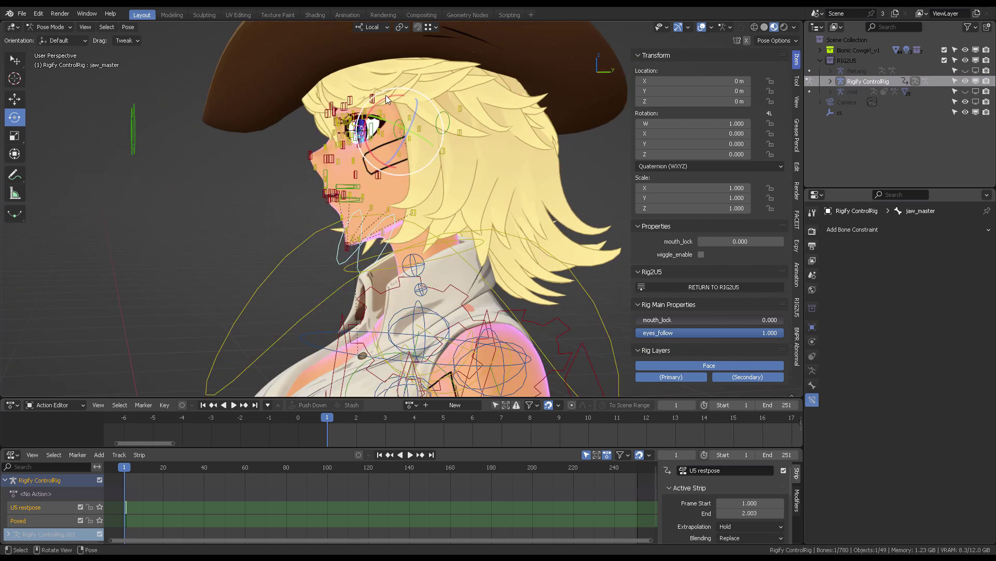
pyautogui.moveTo(385, 98); pyautogui.dragTo(399, 164)
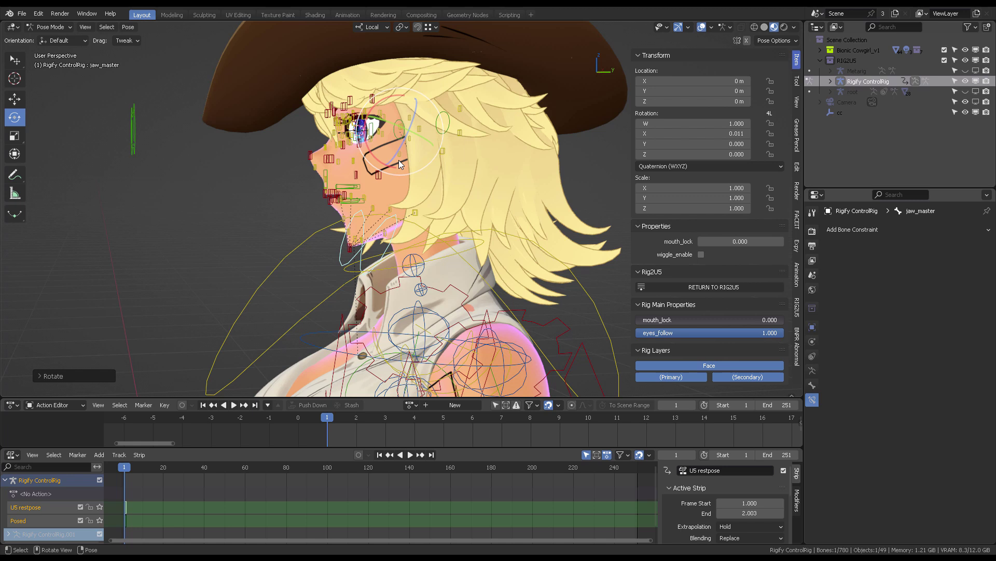
pyautogui.hotkey('ctrl', 'z')
pyautogui.moveTo(413, 185)
pyautogui.mouseDown(button='middle')
pyautogui.moveTo(482, 181)
pyautogui.moveTo(512, 166)
pyautogui.moveTo(421, 187)
pyautogui.mouseUp(button='middle')
# Step: Leave Pose Mode for Object Mode, deselect the rig and hide the viewport overlays
pyautogui.scroll(-1, 484, 180)
pyautogui.hotkey('ctrl', 'Tab')
pyautogui.click(455, 169)
pyautogui.scroll(-6, 430, 210)
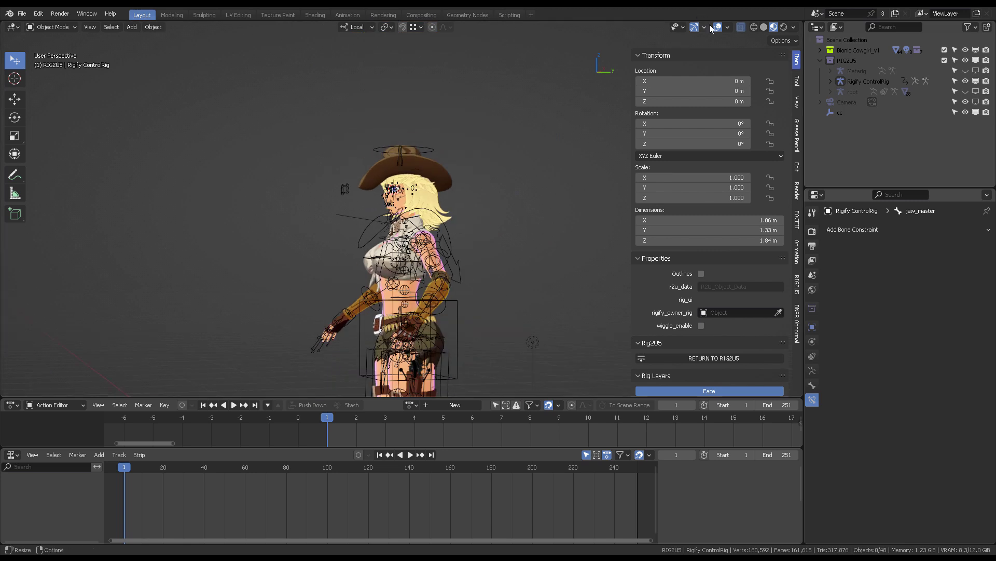
pyautogui.click(715, 27)
# Step: Examine the clean character model from behind, the side and the front, including the head and upper body up close
pyautogui.moveTo(513, 233); pyautogui.dragTo(350, 136, button='middle')
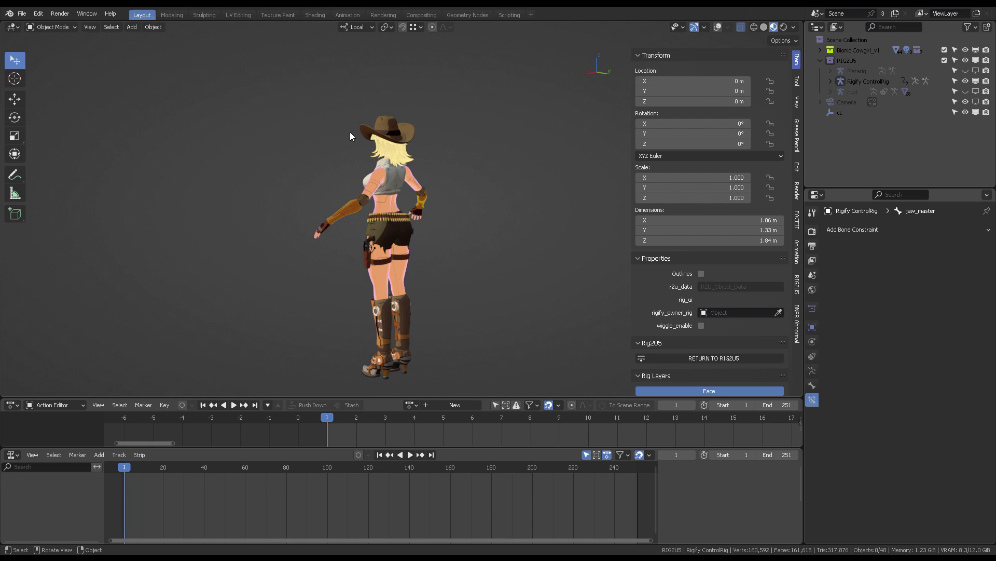
pyautogui.moveTo(434, 185); pyautogui.dragTo(363, 175, button='middle')
pyautogui.scroll(5, 427, 163)
pyautogui.keyDown('shift'); pyautogui.moveTo(456, 132); pyautogui.dragTo(436, 203, button='middle'); pyautogui.keyUp('shift')
pyautogui.scroll(4, 470, 158)
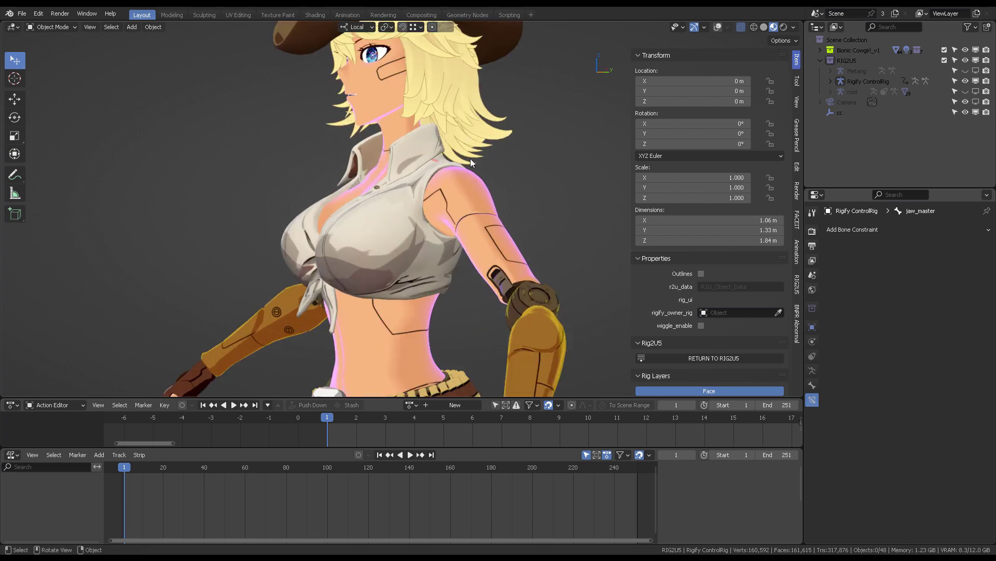
pyautogui.keyDown('shift'); pyautogui.moveTo(483, 109); pyautogui.dragTo(511, 179, button='middle'); pyautogui.keyUp('shift')
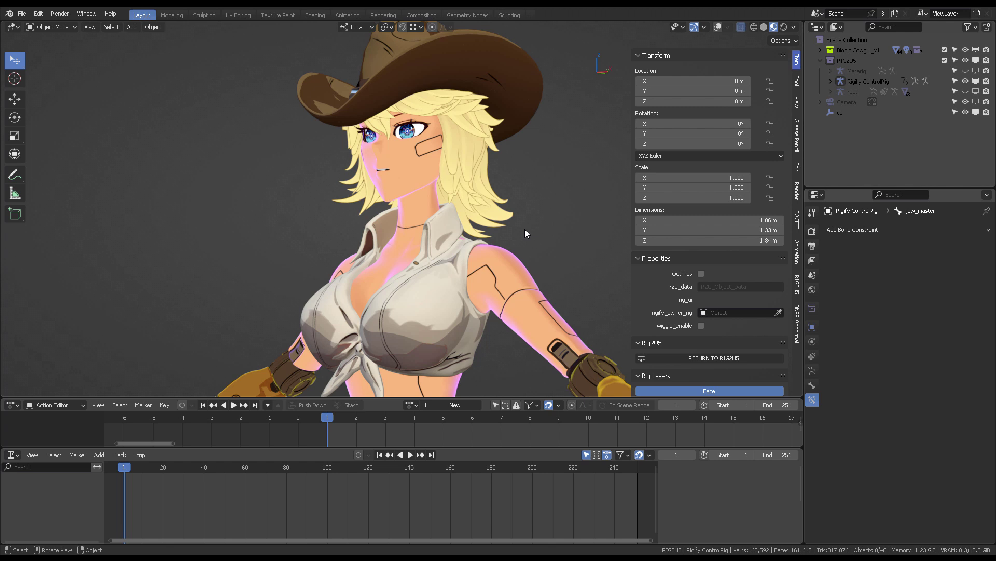
pyautogui.scroll(-7, 524, 228)
pyautogui.moveTo(498, 234); pyautogui.dragTo(636, 52, button='middle')
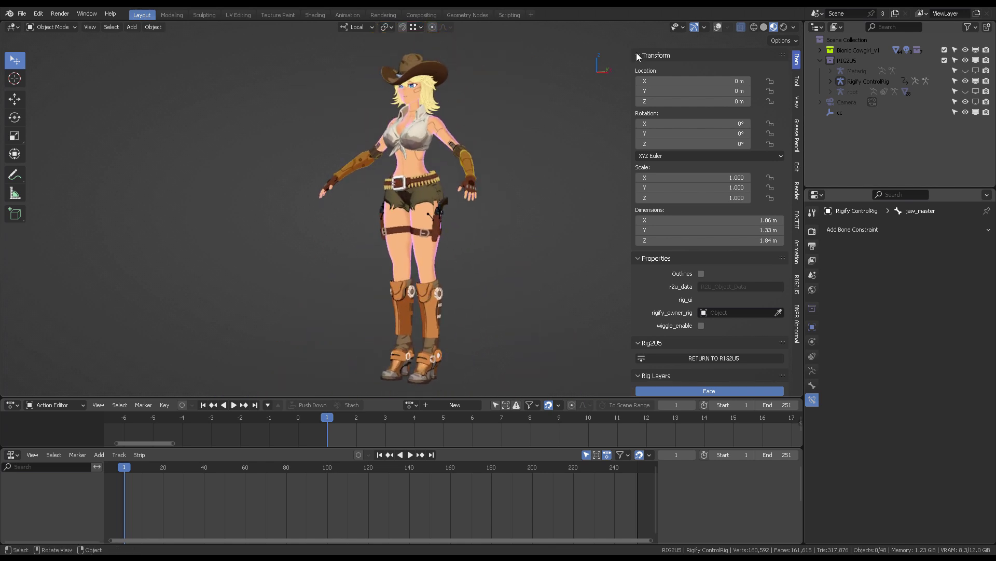
# Step: Show the viewport overlays again and display the RIG2U5 add-on's Animate mode options
pyautogui.click(718, 26)
pyautogui.moveTo(524, 153); pyautogui.dragTo(467, 156, button='middle')
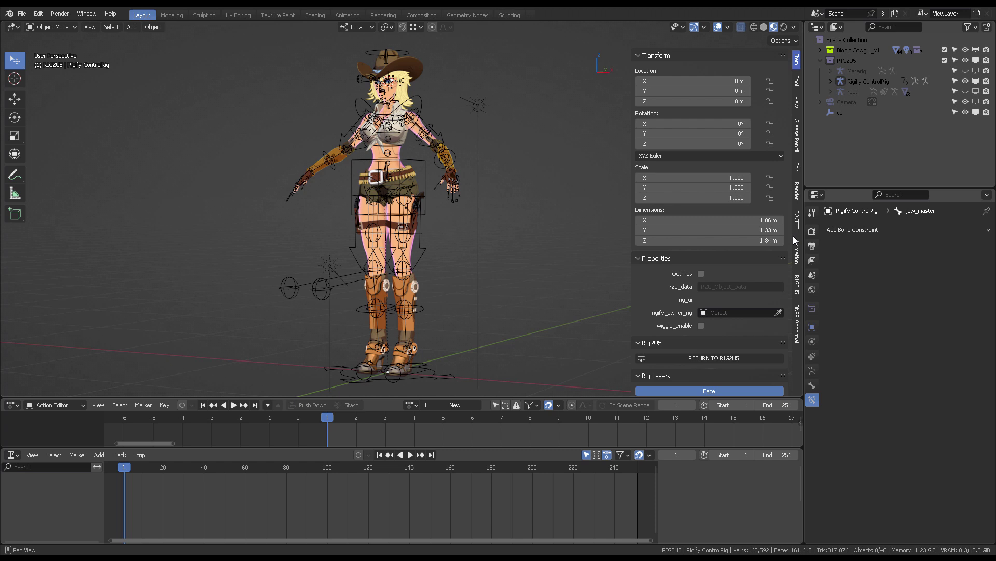
pyautogui.click(797, 284)
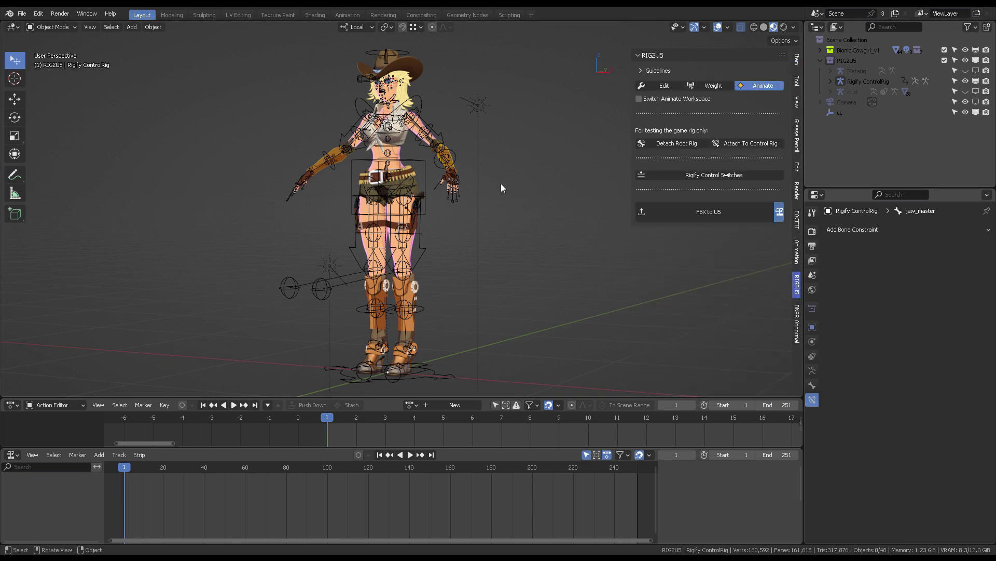
pyautogui.keyDown('shift'); pyautogui.moveTo(501, 185); pyautogui.dragTo(501, 191, button='middle'); pyautogui.keyUp('shift')
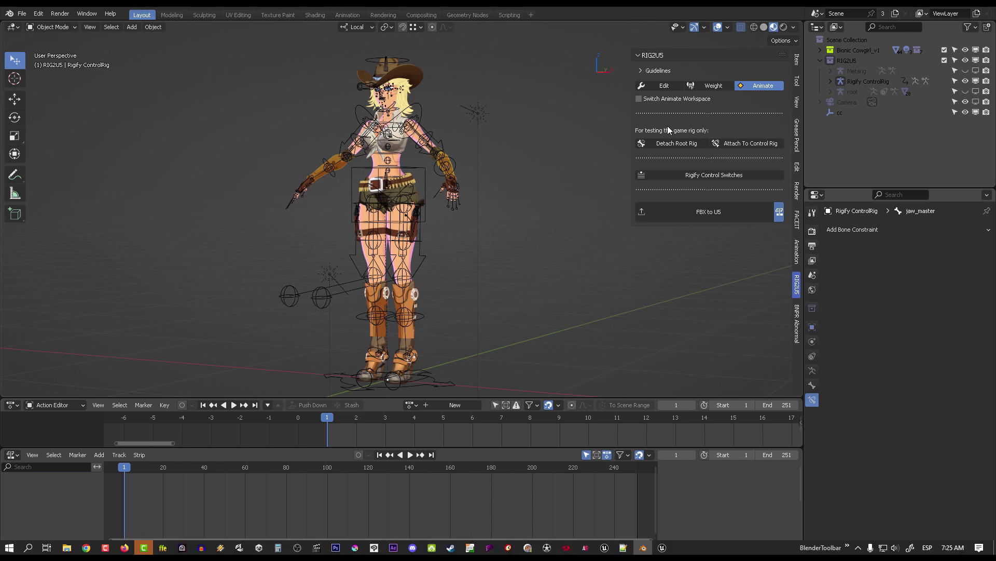
# Step: Set the viewport compositor to Always and hide the overlays for an unobstructed view of the character against the background
pyautogui.click(797, 27)
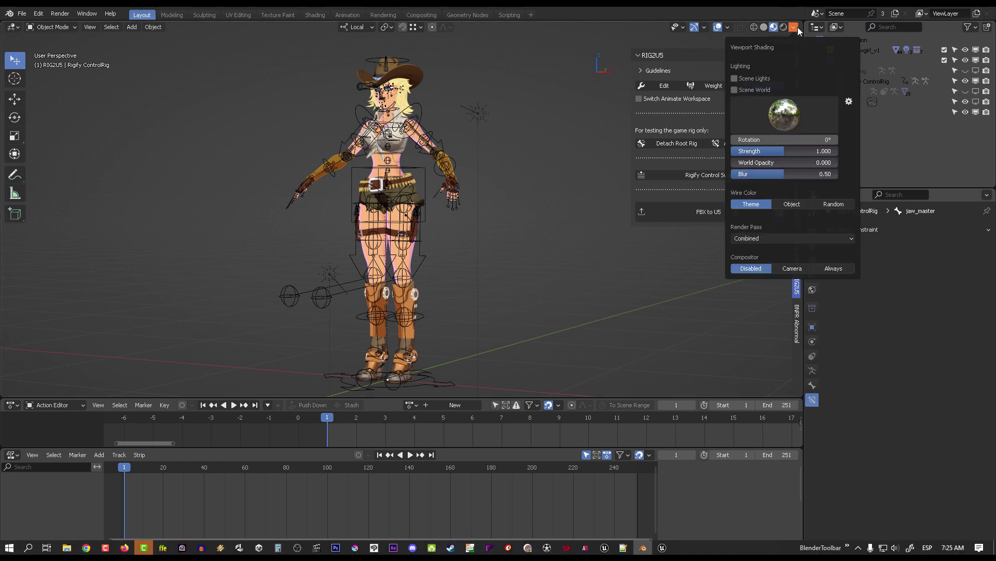
pyautogui.click(834, 268)
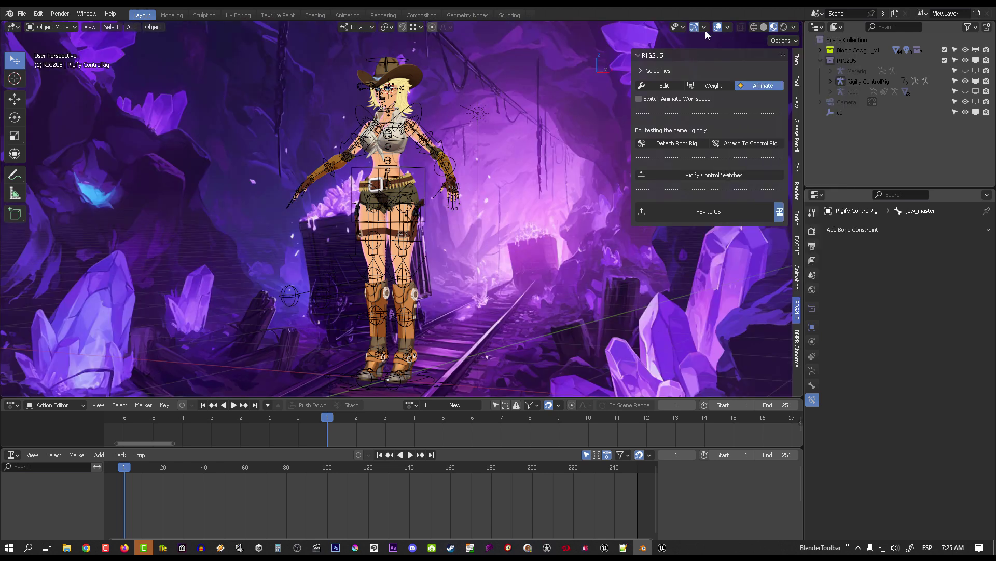
pyautogui.click(718, 28)
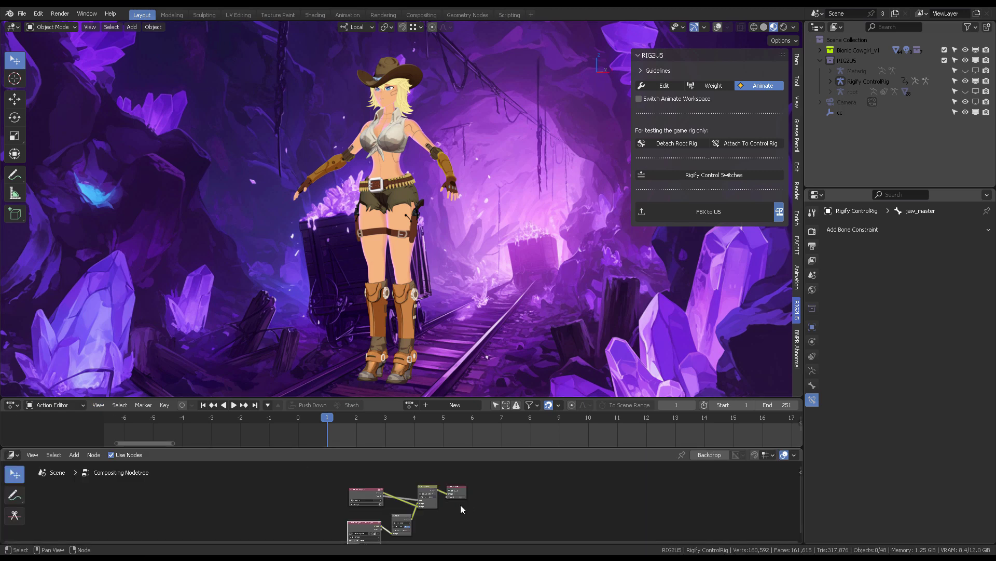
# Step: Examine the compositing node tree's Render Layers, background image, Scale, Alpha Over and Composite nodes
pyautogui.scroll(4, 474, 505)
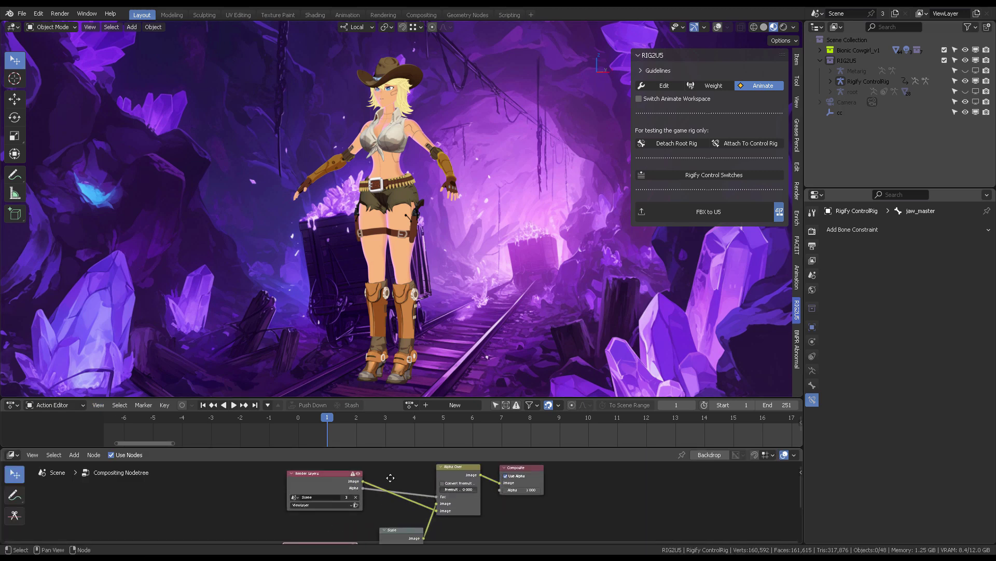
pyautogui.moveTo(391, 478); pyautogui.dragTo(410, 440, button='middle')
pyautogui.scroll(1, 337, 488)
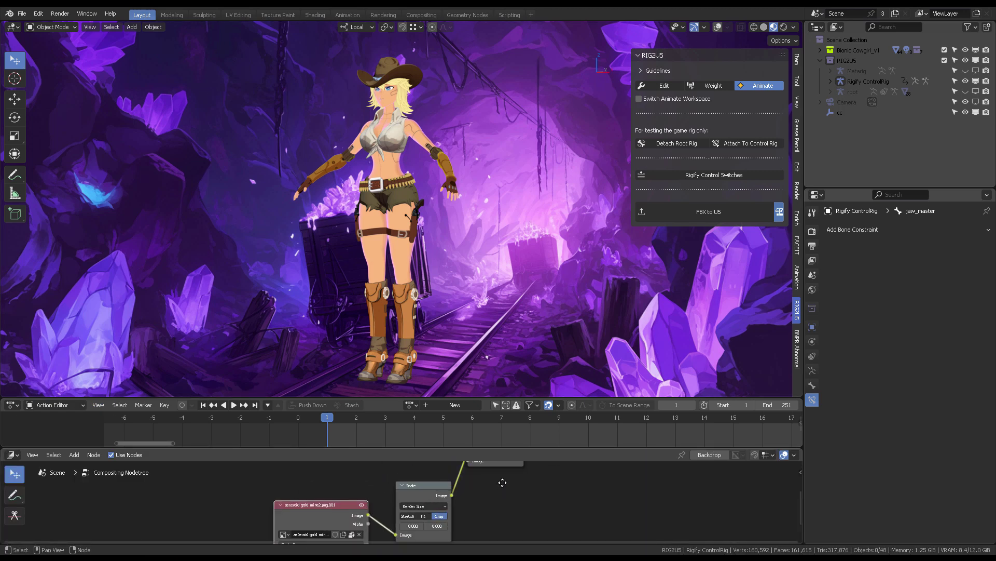
pyautogui.moveTo(502, 483); pyautogui.dragTo(516, 523, button='middle')
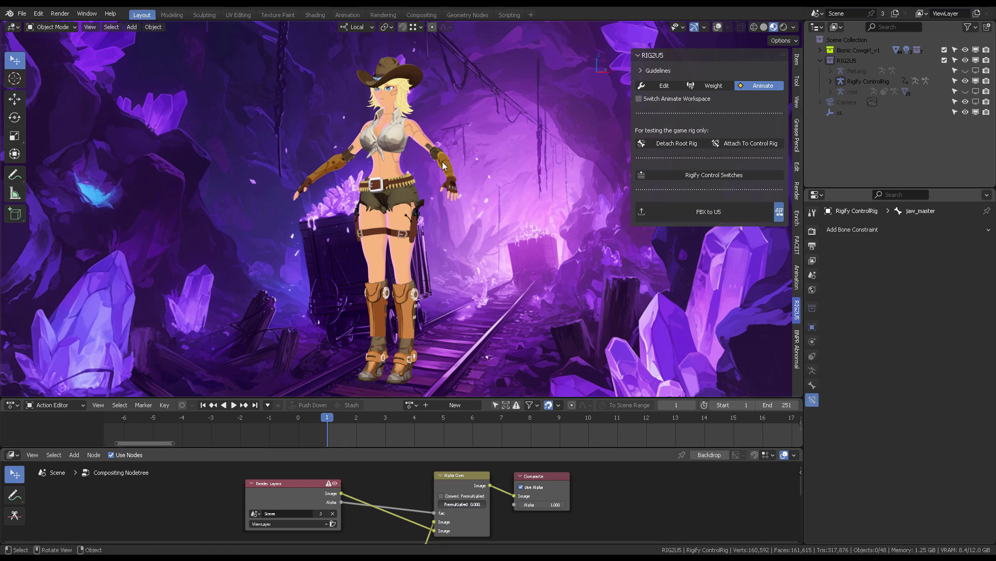
pyautogui.moveTo(408, 227)
pyautogui.mouseDown(button='middle')
pyautogui.moveTo(519, 226)
pyautogui.moveTo(400, 217)
pyautogui.moveTo(409, 226)
pyautogui.mouseUp(button='middle')
# Step: Show the overlays, select the Rigify ControlRig and enable its Outlines property
pyautogui.click(718, 27)
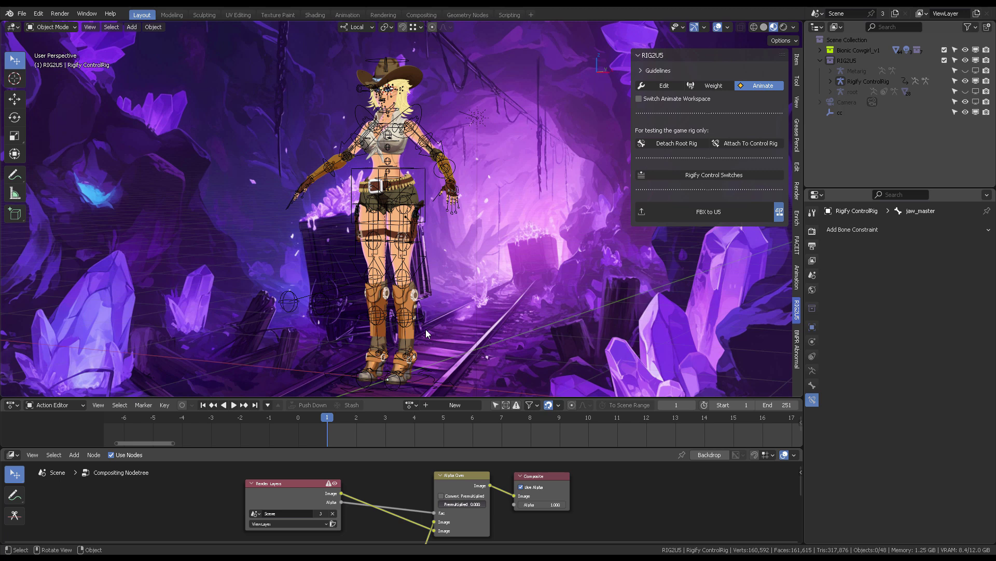
pyautogui.click(438, 382)
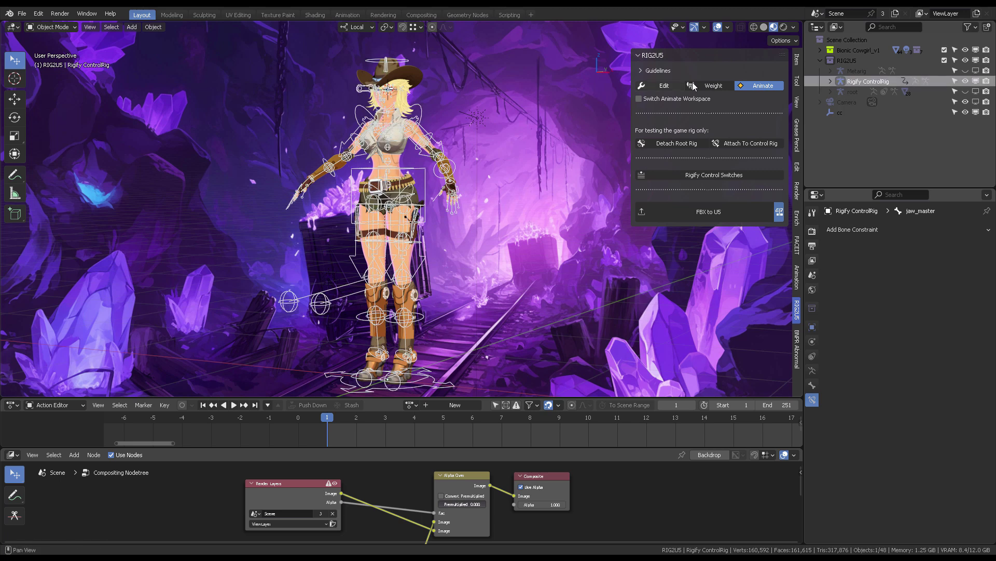
pyautogui.click(797, 57)
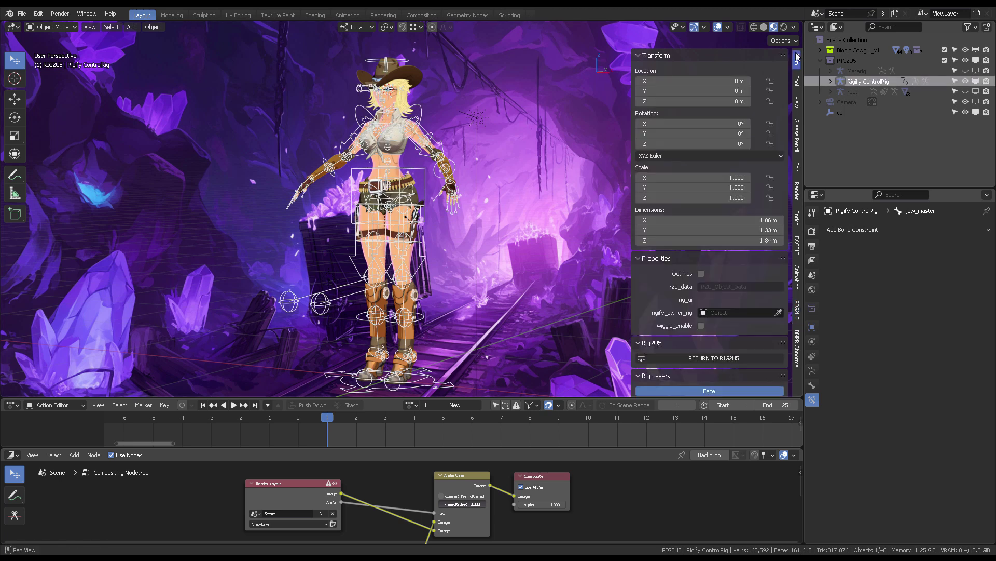
pyautogui.click(701, 274)
# Step: Hide the viewport overlays and examine the outlines on the character up close
pyautogui.click(718, 27)
pyautogui.scroll(7, 512, 144)
pyautogui.keyDown('shift'); pyautogui.moveTo(512, 145); pyautogui.dragTo(518, 332, button='middle'); pyautogui.keyUp('shift')
pyautogui.scroll(-1, 514, 291)
pyautogui.keyDown('shift'); pyautogui.moveTo(490, 215); pyautogui.dragTo(484, 188, button='middle'); pyautogui.keyUp('shift')
pyautogui.scroll(-1, 482, 187)
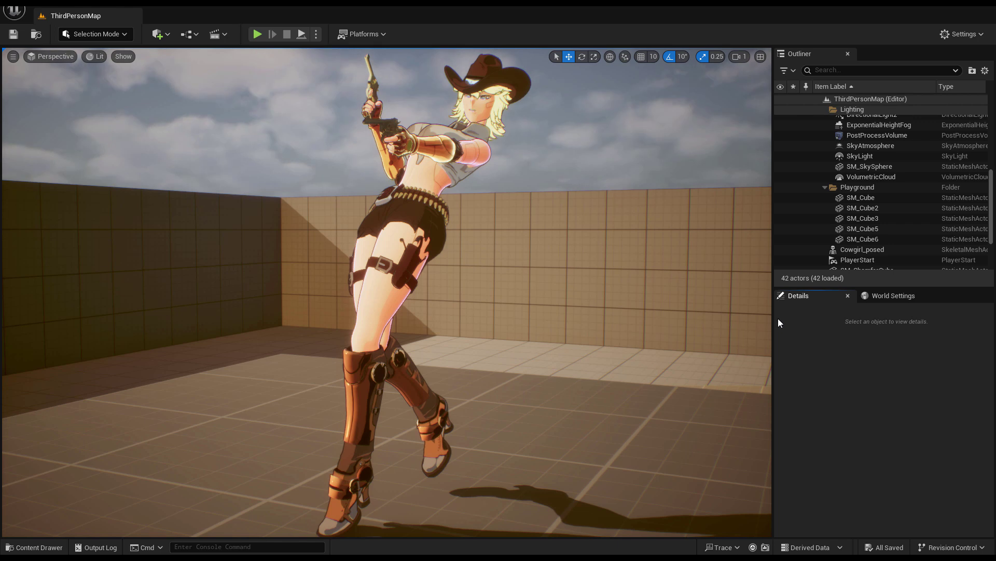
# Step: Create an IK Rig from the Bionic_Cowgirl_v01 skeletal mesh in the Bionic_Cowgirl_CHAR folder
pyautogui.hotkey('ctrl', 'space')
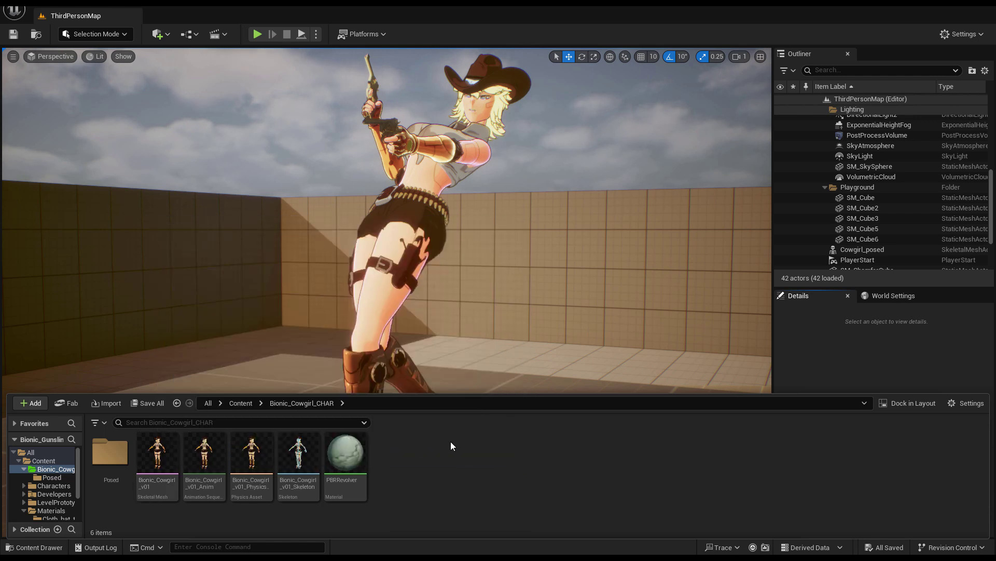
pyautogui.moveTo(164, 457)
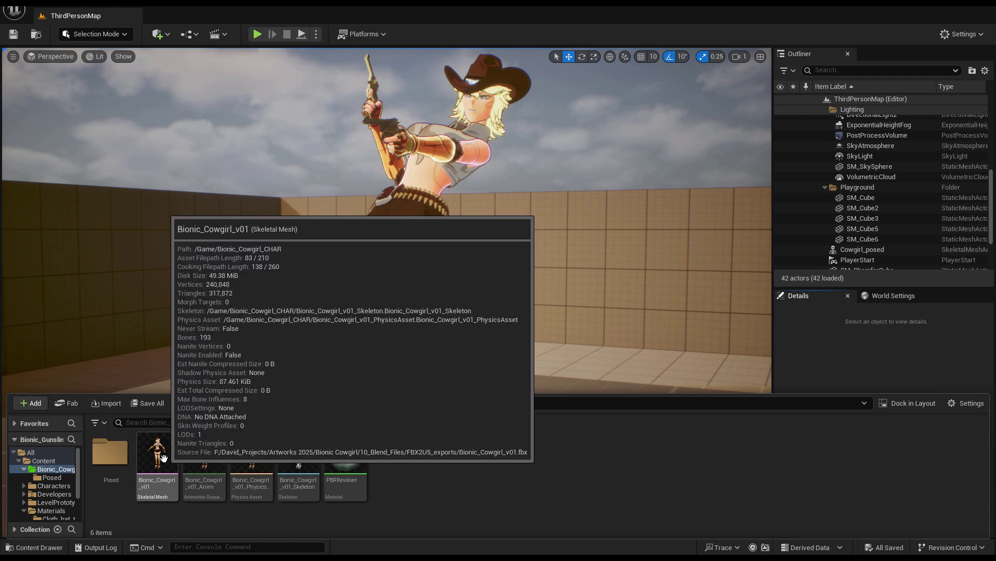
pyautogui.rightClick(164, 456)
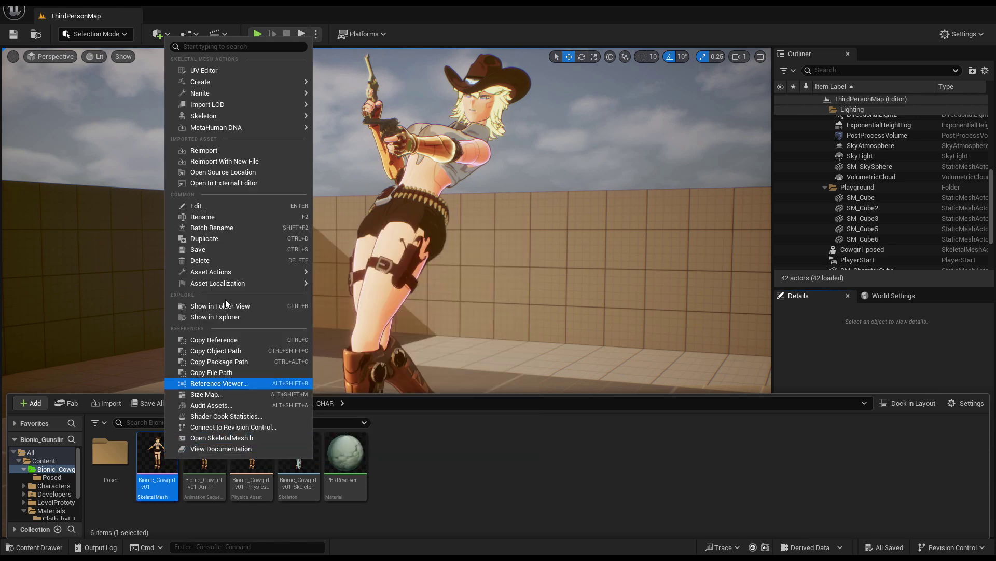
pyautogui.moveTo(224, 84)
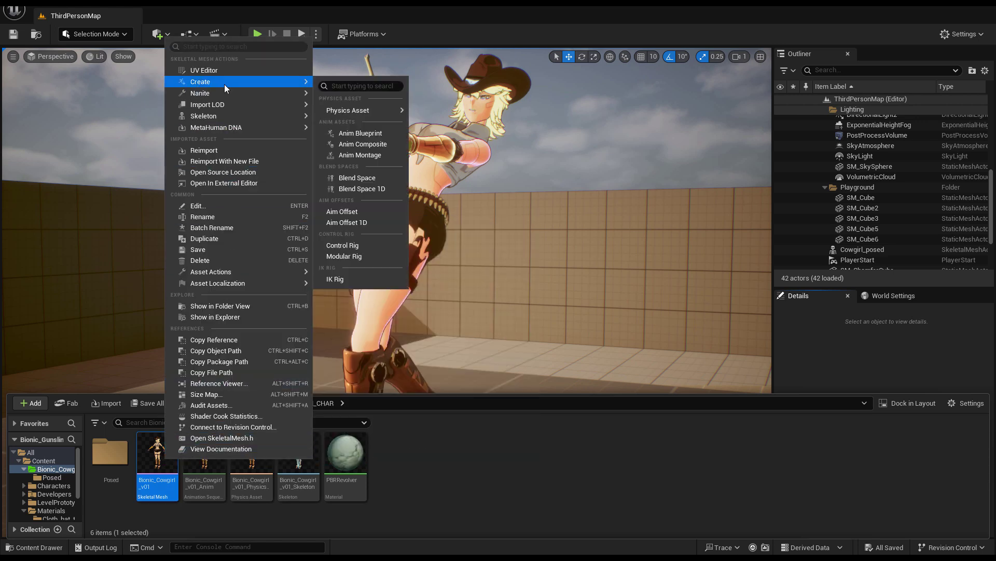
pyautogui.click(341, 280)
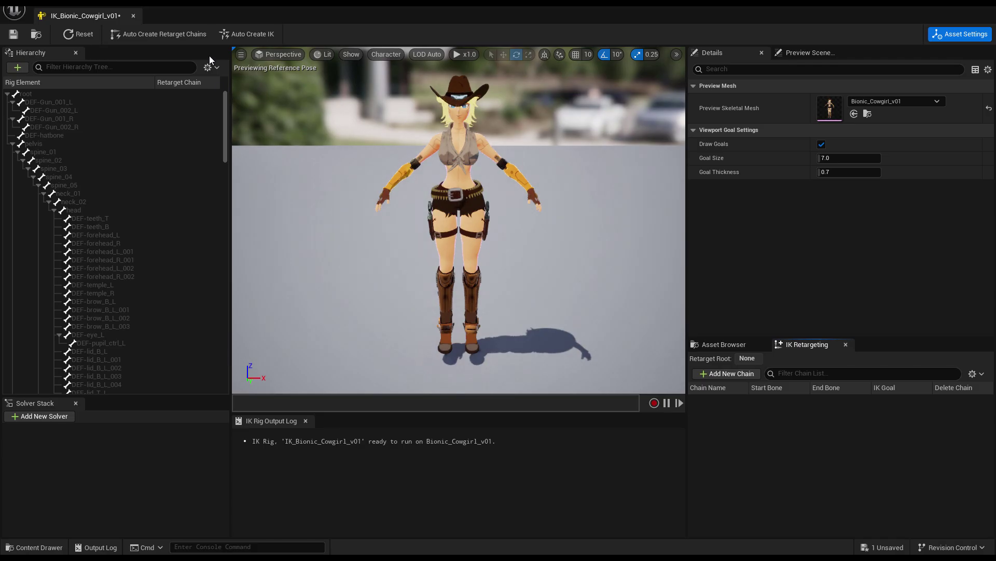
# Step: Auto-create the full body IK and the retarget chains for the IK rig, and save the asset
pyautogui.click(235, 36)
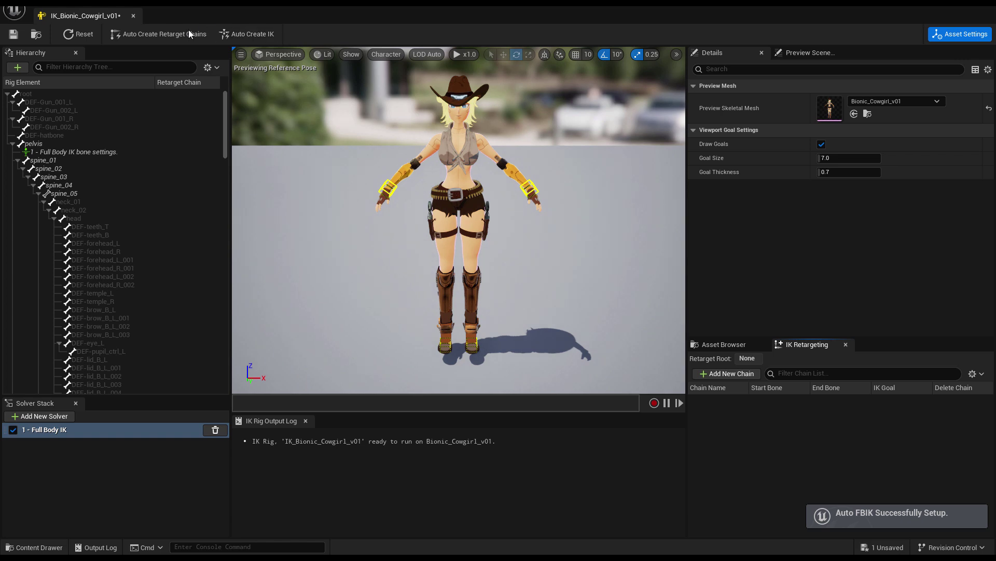
pyautogui.click(170, 33)
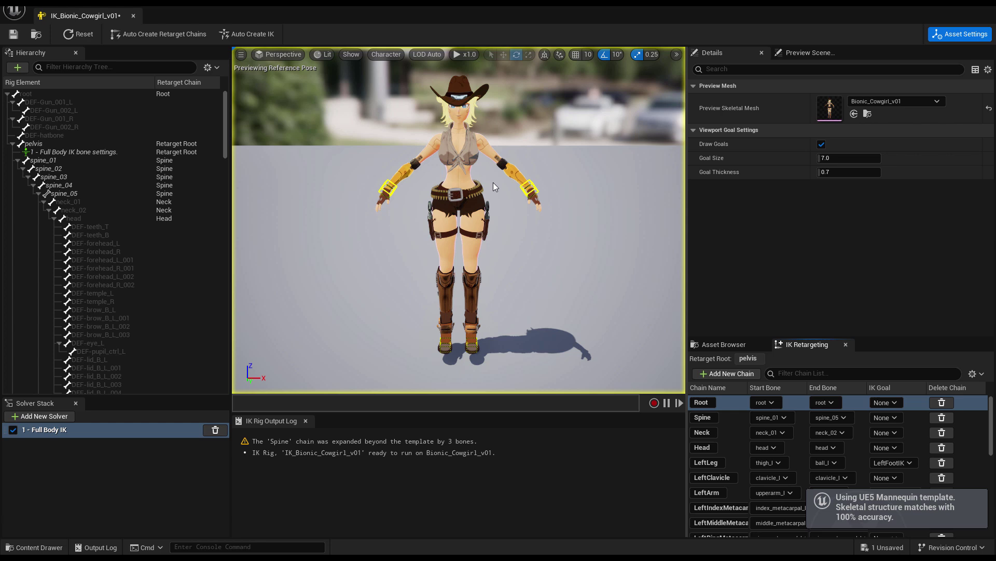
pyautogui.moveTo(511, 201); pyautogui.dragTo(460, 205)
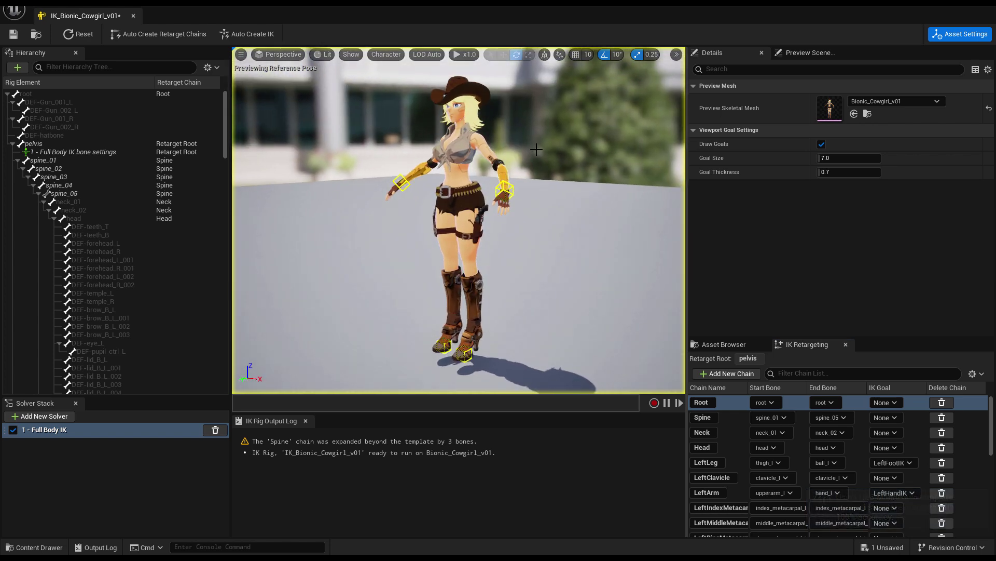
pyautogui.click(14, 35)
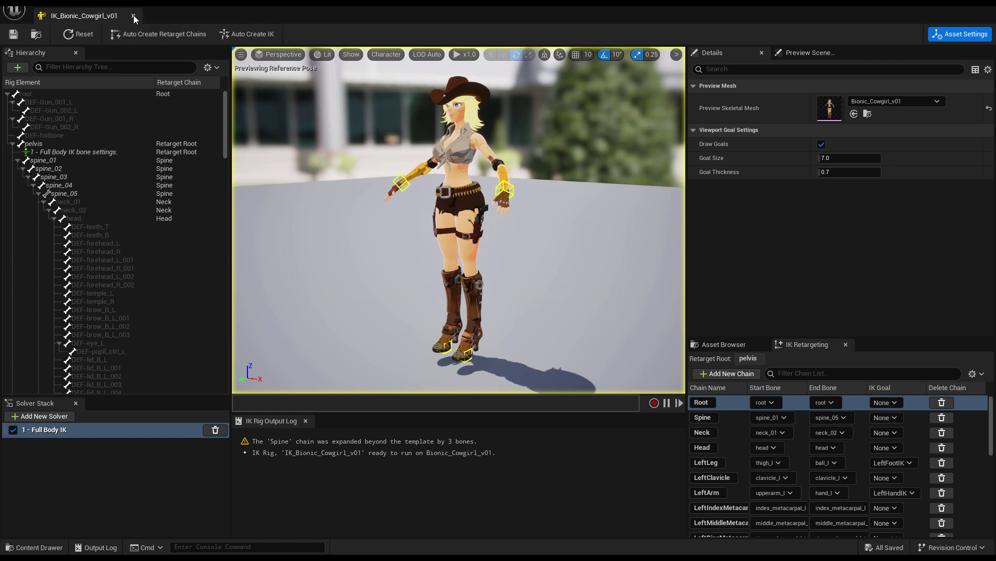
# Step: Close the IK rig editor and force-delete the IK_Bionic_Cowgirl_v01 asset from the Bionic_Cowgirl_CHAR folder
pyautogui.click(134, 16)
pyautogui.hotkey('ctrl', 'space')
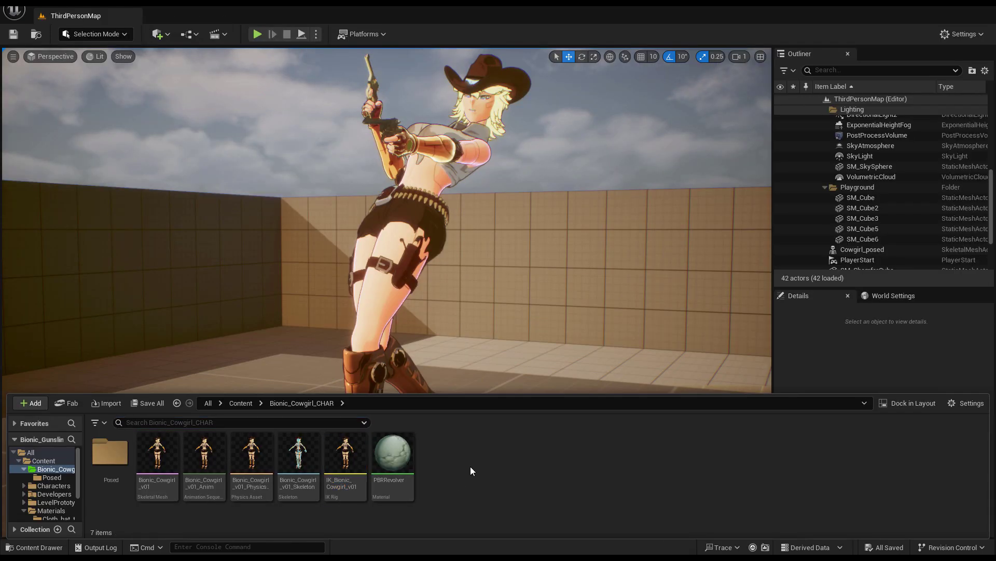
pyautogui.click(356, 450)
pyautogui.press('Delete')
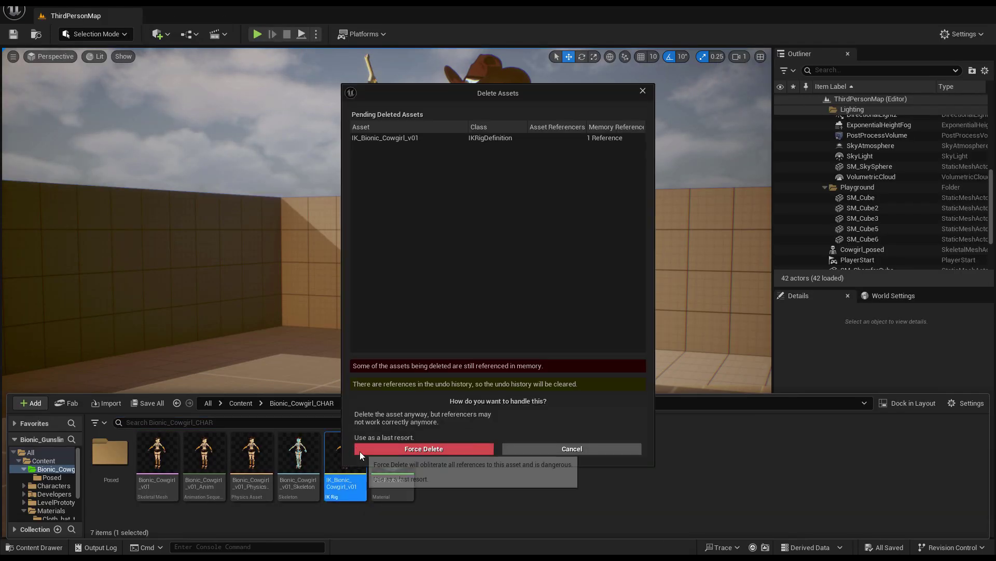
pyautogui.click(433, 453)
# Step: Create a Modular Rig from the Bionic_Cowgirl_v01 skeletal mesh and inspect the character from another angle
pyautogui.rightClick(158, 455)
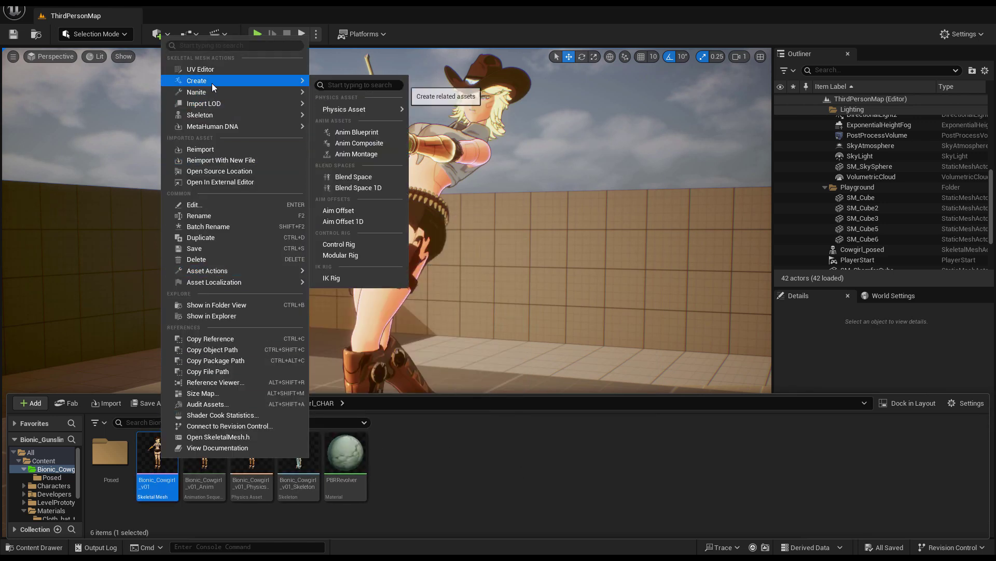
pyautogui.moveTo(289, 80)
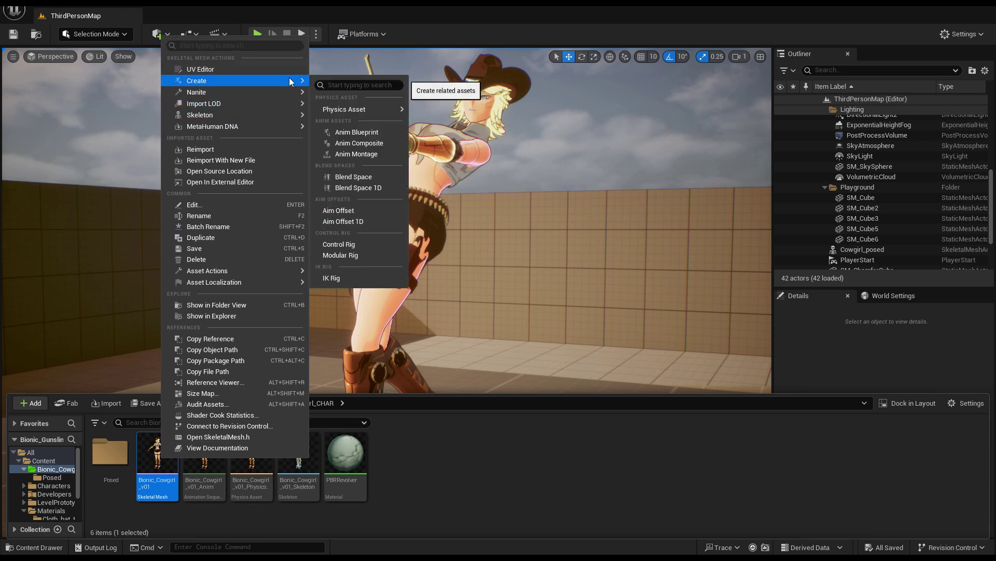
pyautogui.click(346, 256)
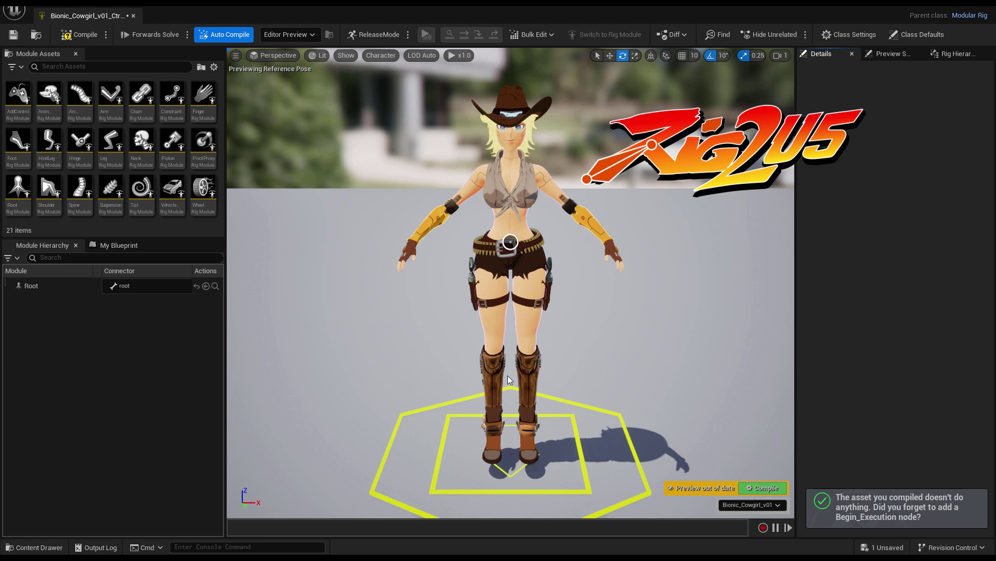
pyautogui.moveTo(542, 406); pyautogui.dragTo(451, 260)
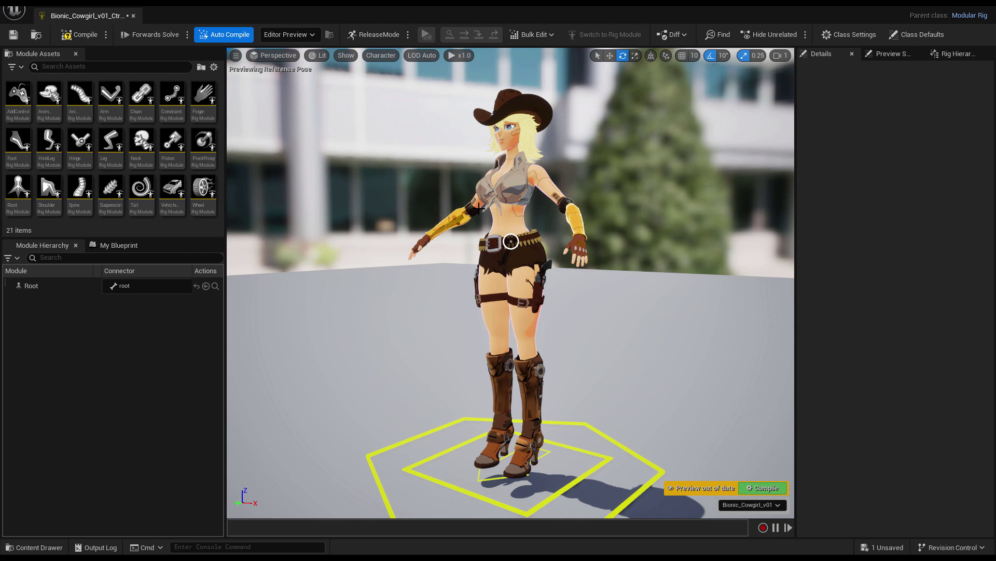
pyautogui.moveTo(478, 207); pyautogui.dragTo(510, 241)
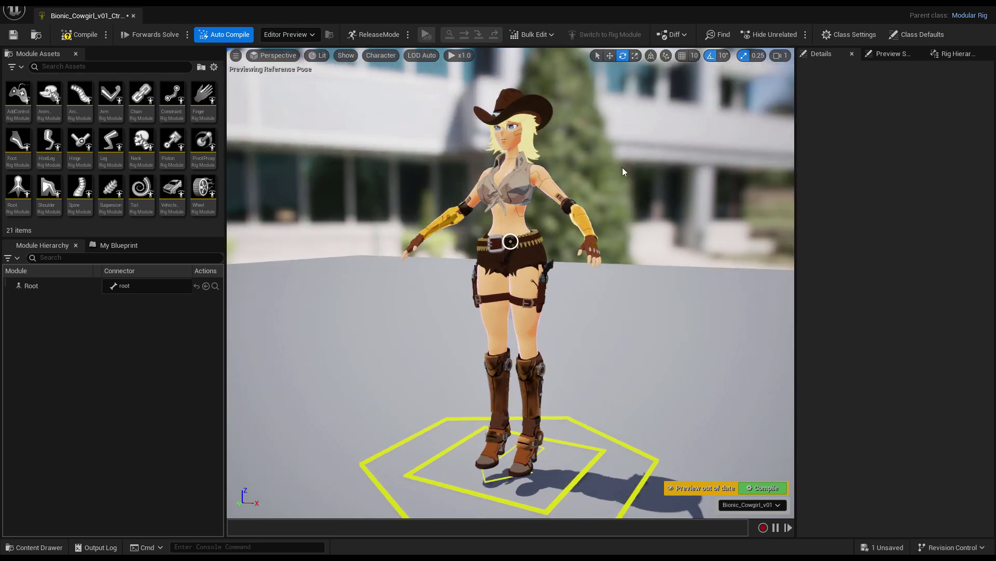